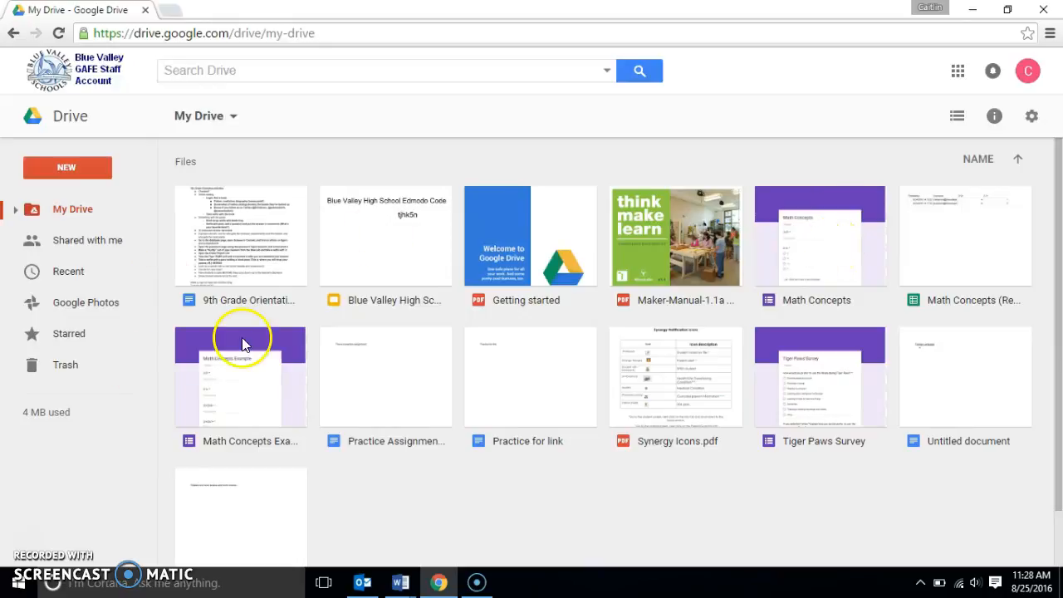
# - Open the Math Concepts form from Drive and view its responses summary and its questions
pyautogui.doubleClick(776, 284)
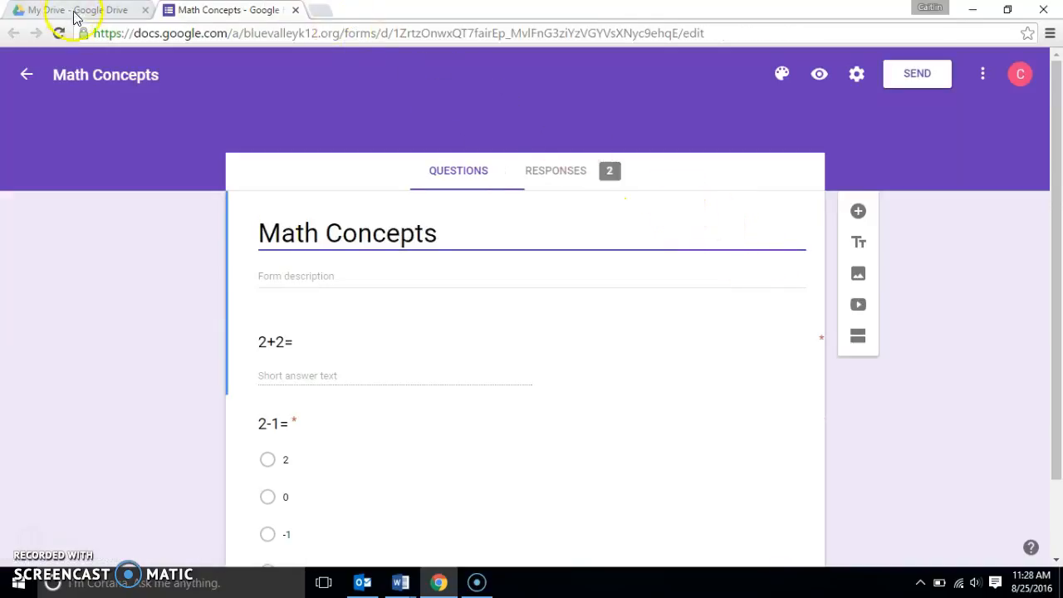
pyautogui.click(590, 176)
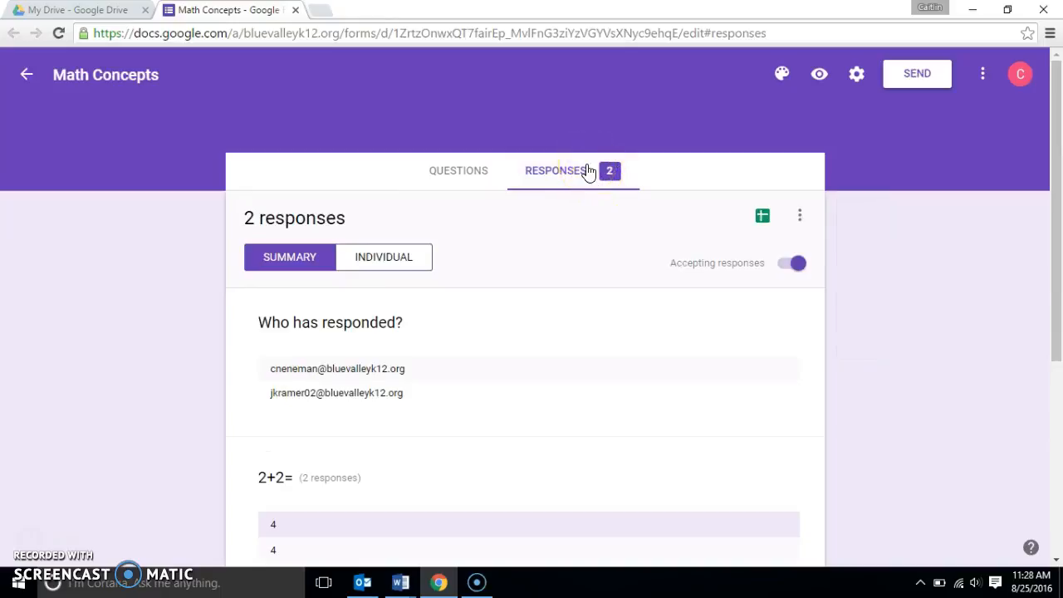
pyautogui.click(465, 180)
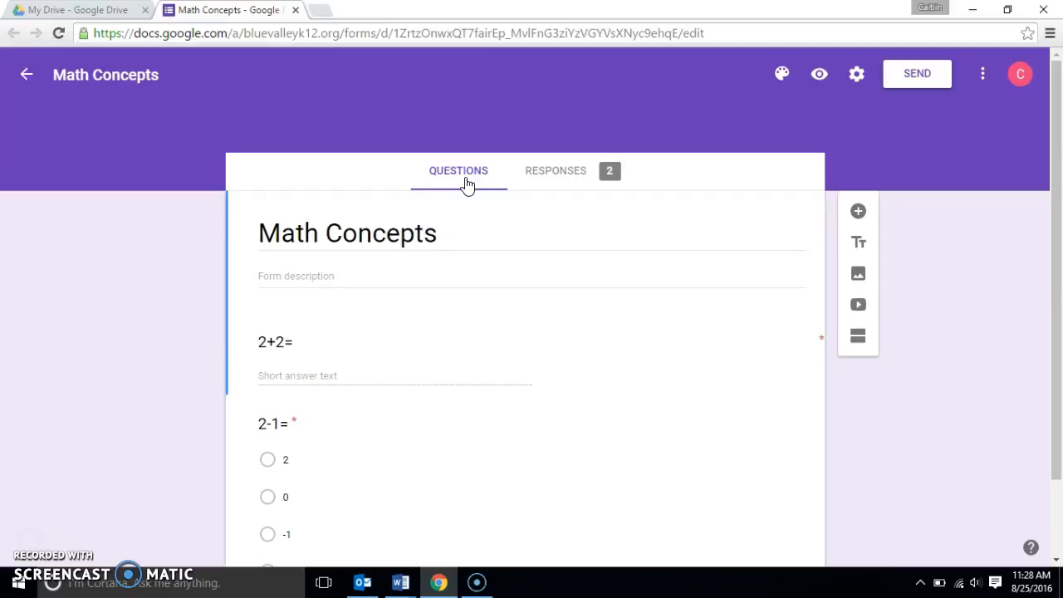
pyautogui.click(453, 167)
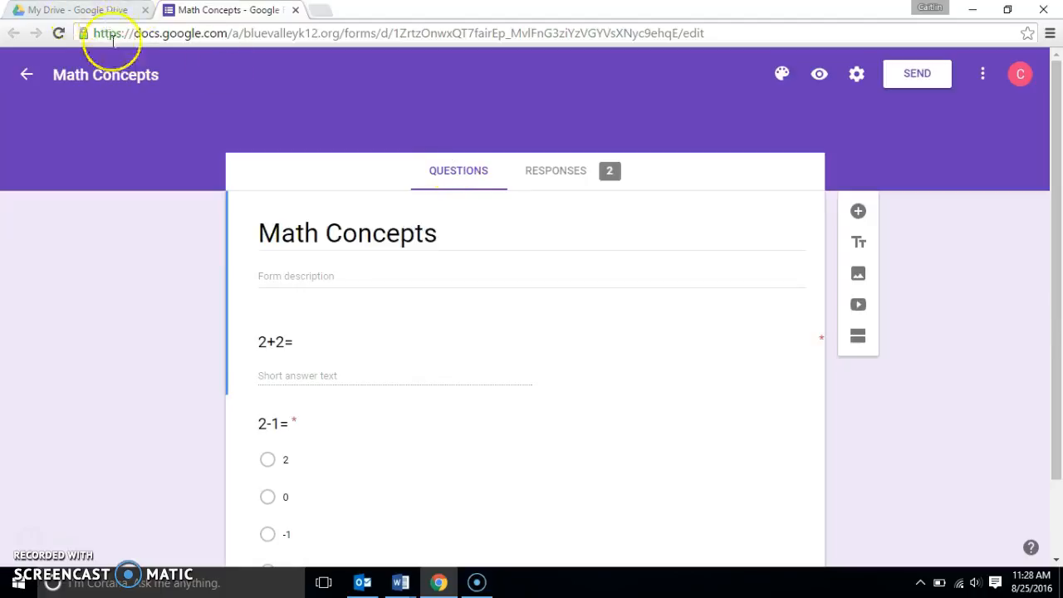
pyautogui.click(130, 212)
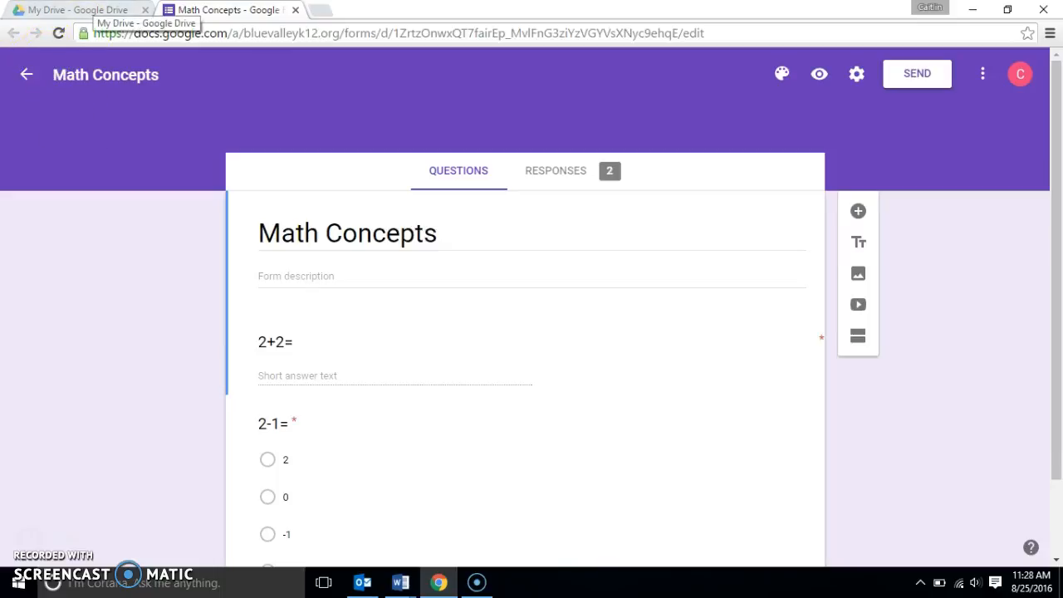
# - Open the Math Concepts Example form from Drive and preview it as a respondent
pyautogui.click(90, 10)
pyautogui.doubleClick(269, 400)
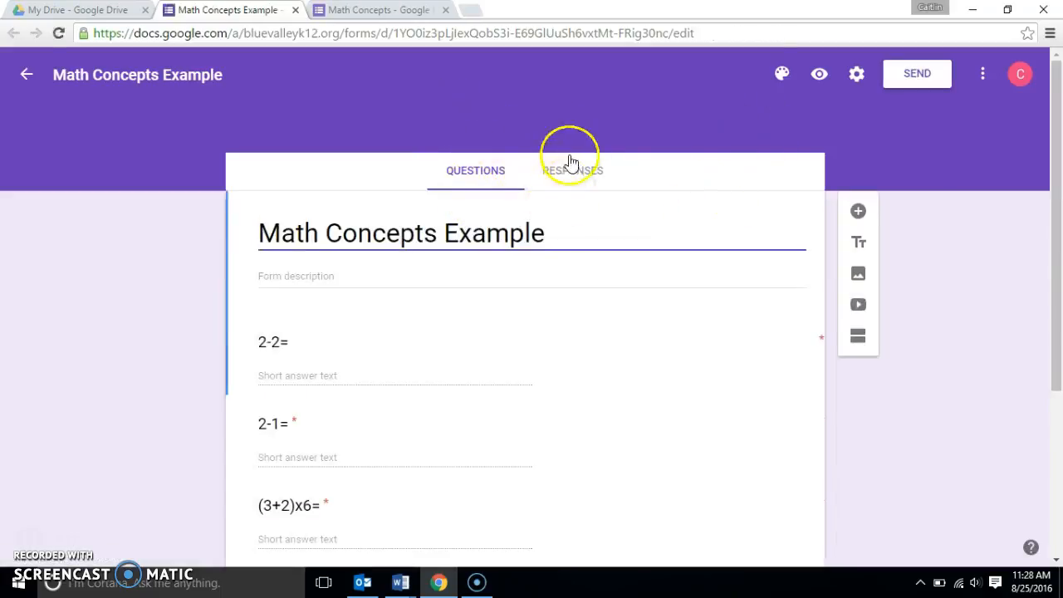
pyautogui.click(825, 83)
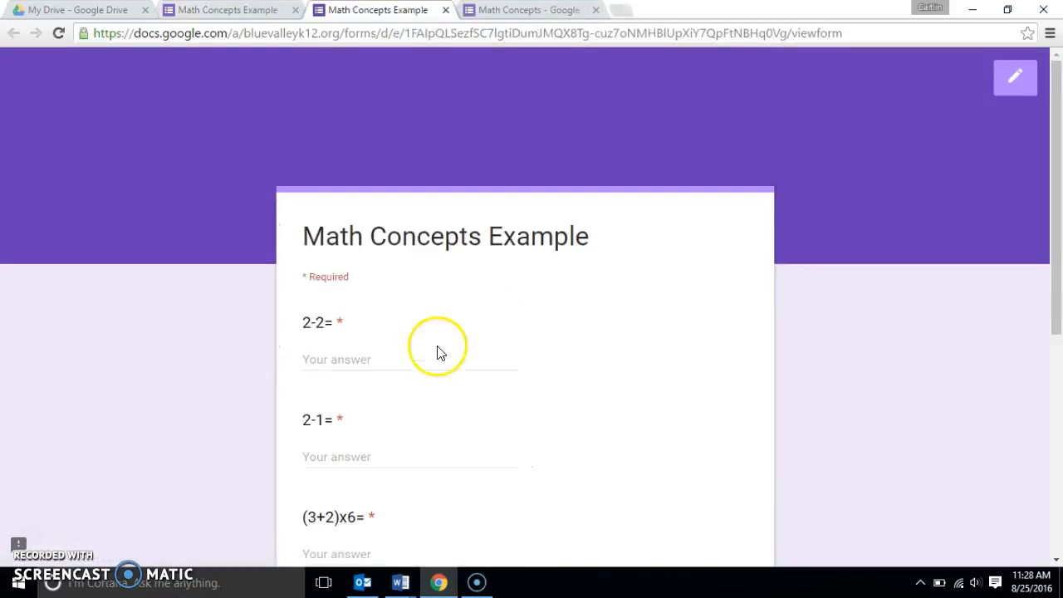
# - Answer the example form with 0 for 2-2, 1 for 2-1, 30 for (3+2)x6 and 5 for (3+2)x1, and submit it
pyautogui.scroll(-1, 448, 312)
pyautogui.click(392, 288)
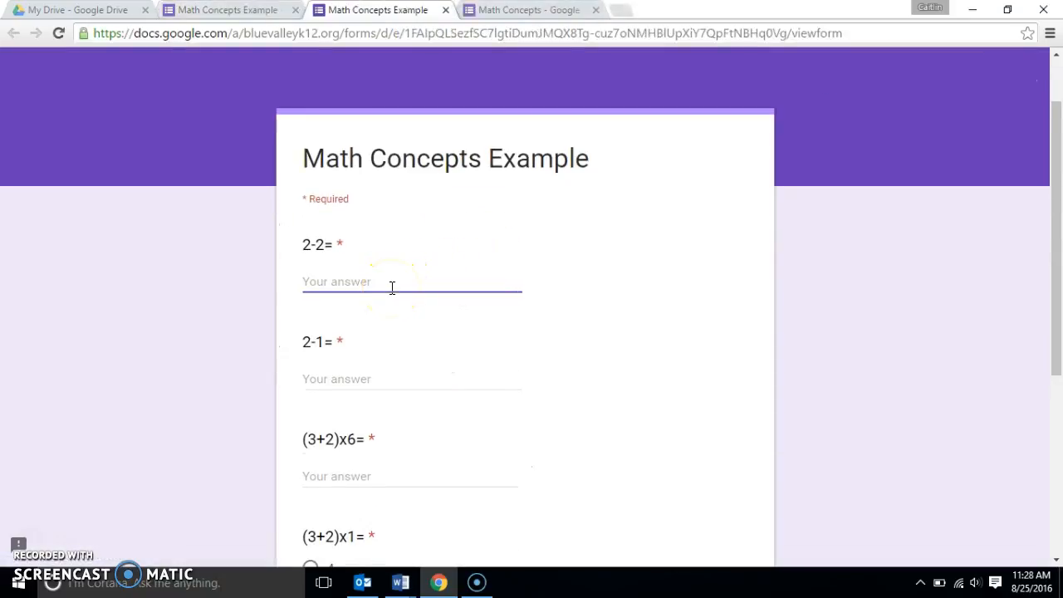
pyautogui.write('0')
pyautogui.click(353, 381)
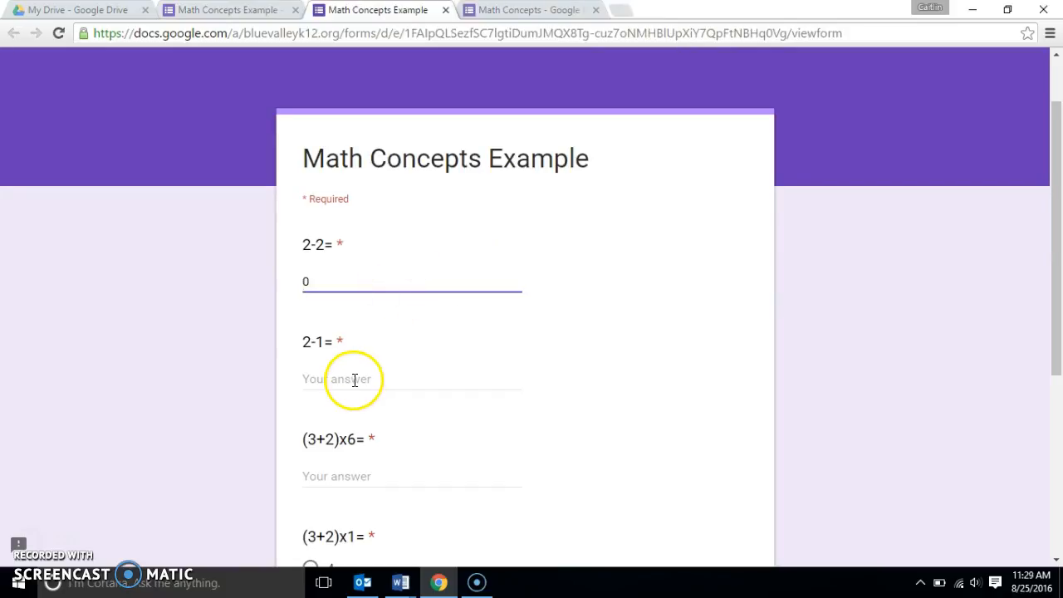
pyautogui.write('1')
pyautogui.scroll(-2, 354, 380)
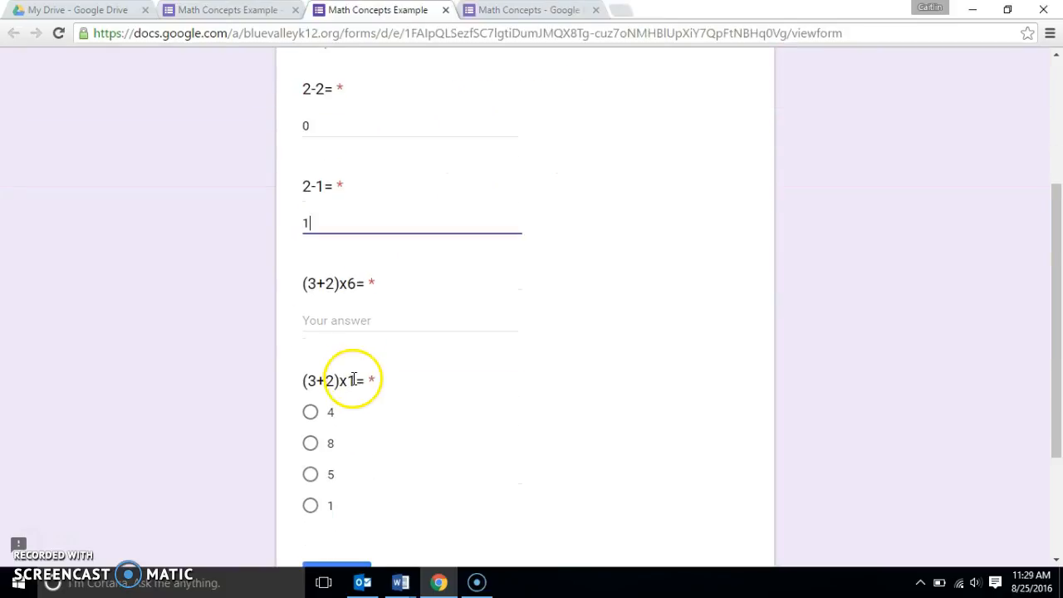
pyautogui.click(389, 327)
pyautogui.write('30')
pyautogui.scroll(-2, 382, 320)
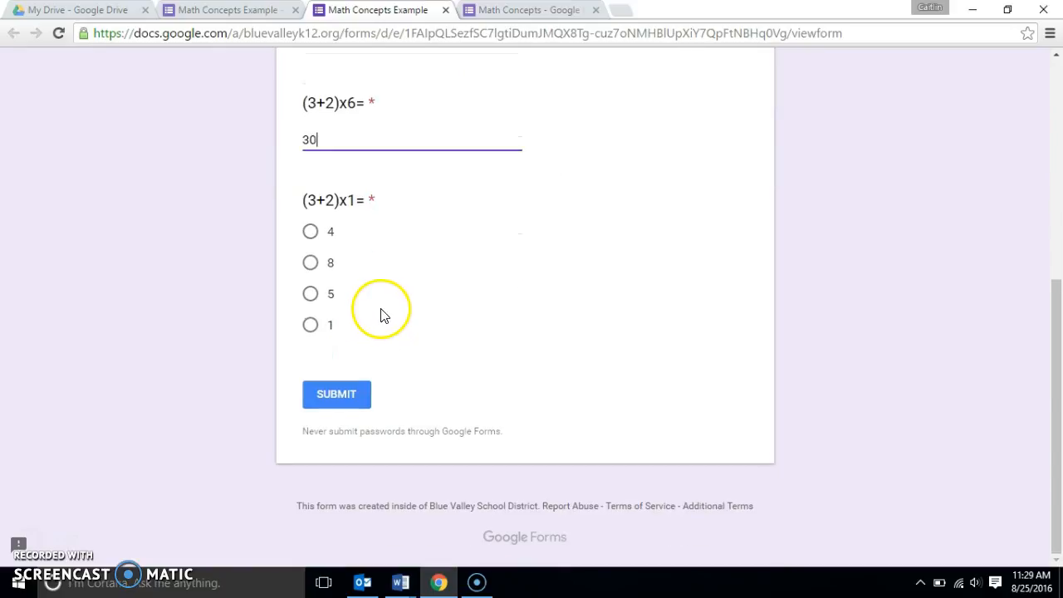
pyautogui.click(312, 295)
pyautogui.click(357, 400)
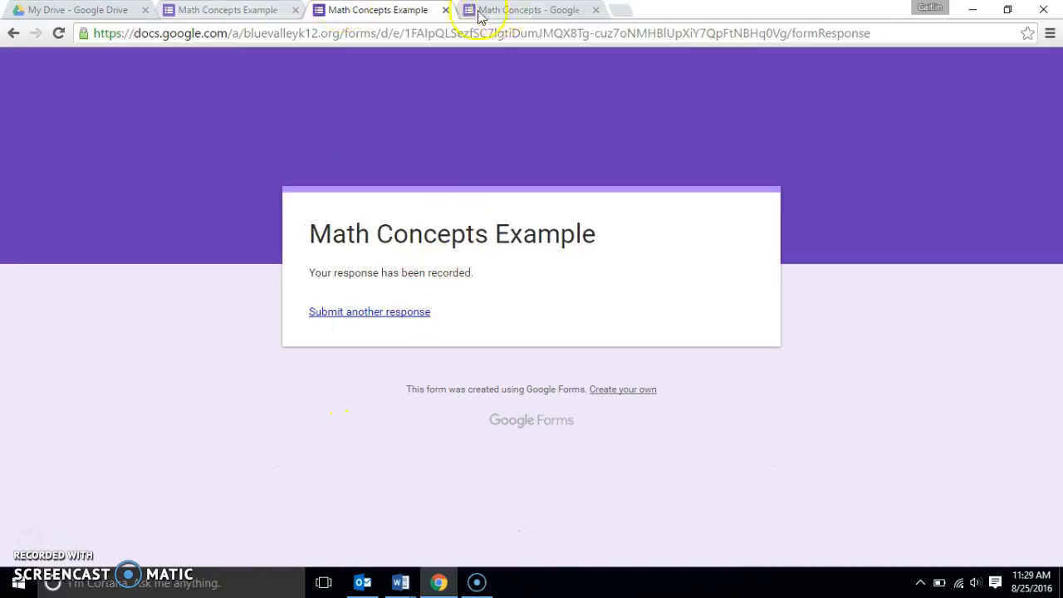
# - Set the Math Concepts Example form to collect email addresses and limit to 1 response, and save the settings
pyautogui.click(225, 10)
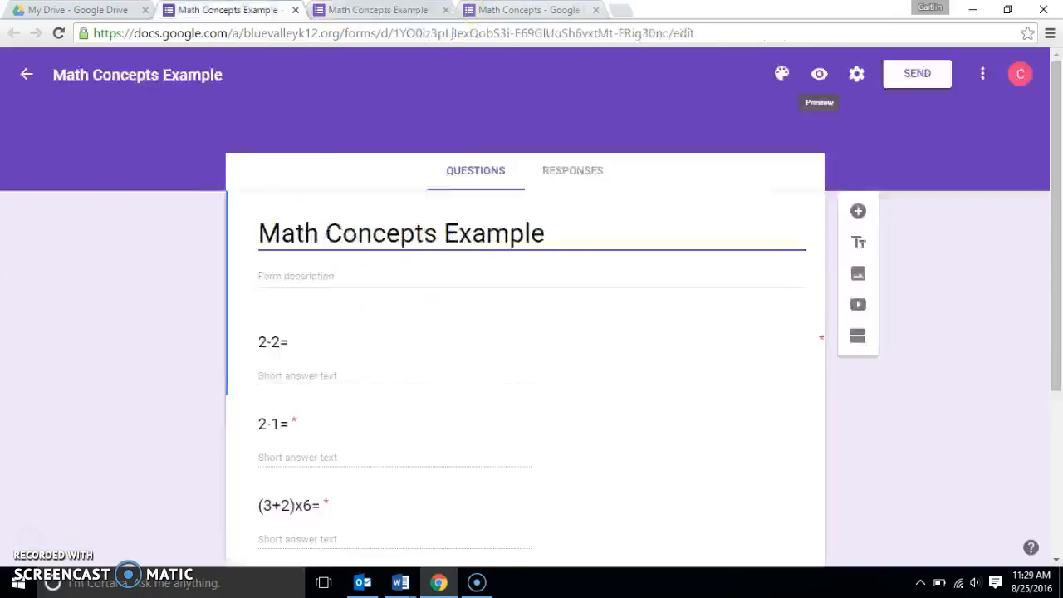
pyautogui.click(856, 75)
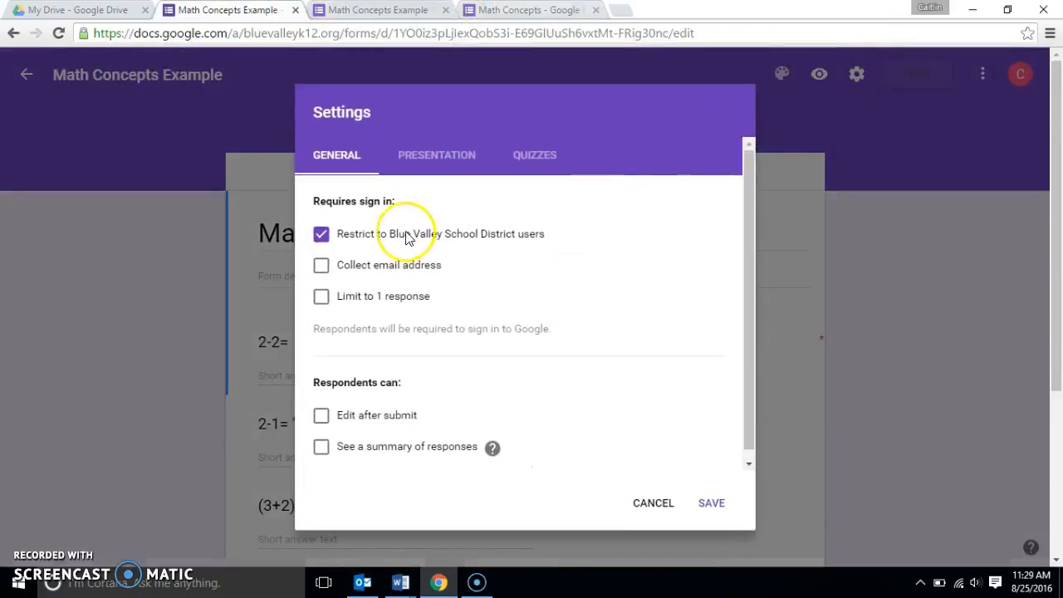
pyautogui.click(321, 265)
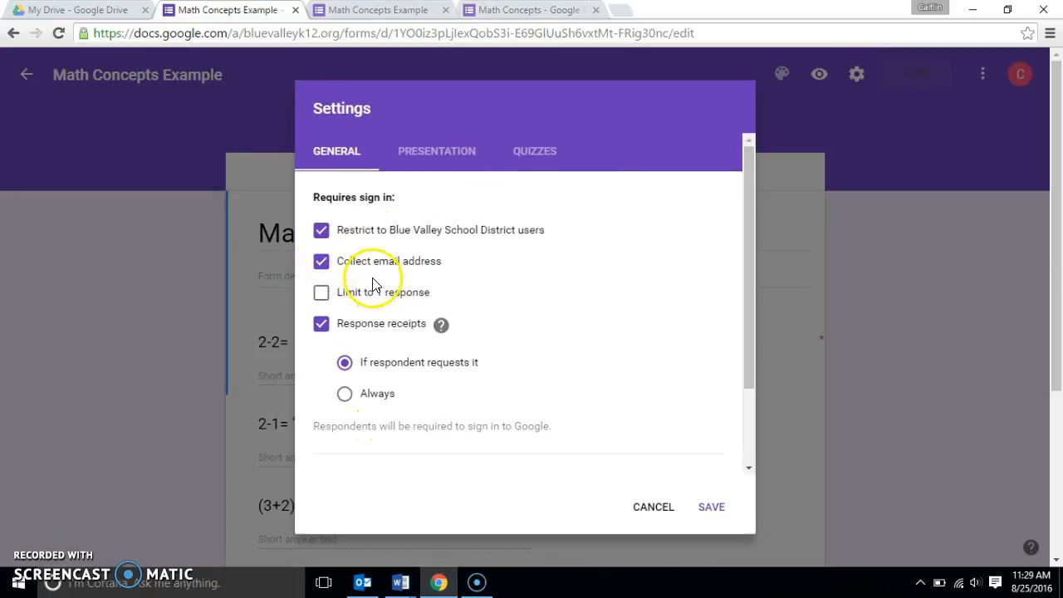
pyautogui.click(321, 293)
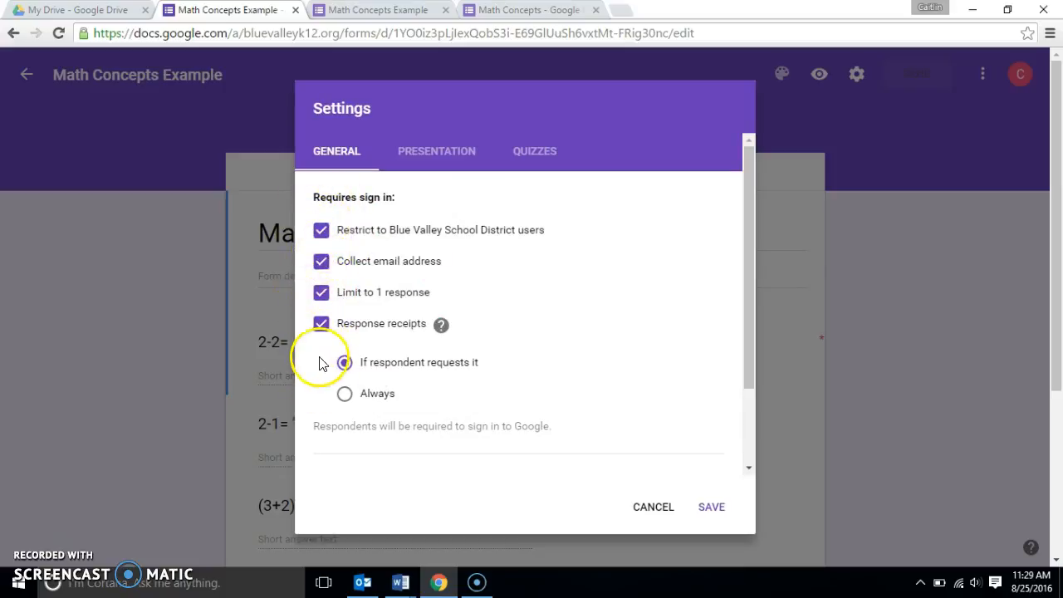
pyautogui.click(708, 508)
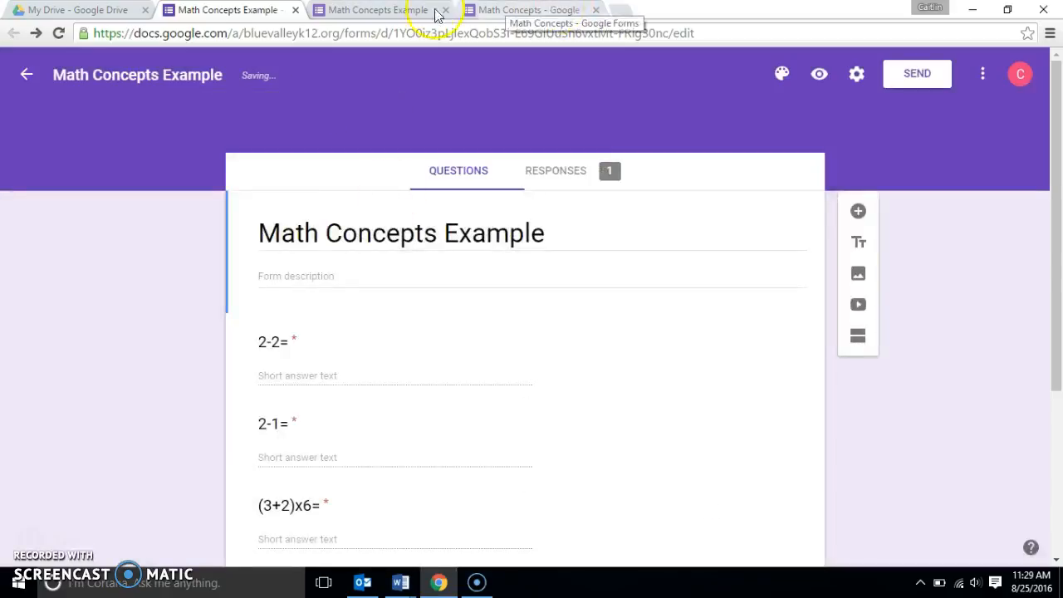
# - Open the Math Concepts form's responses in its linked spreadsheet
pyautogui.click(502, 10)
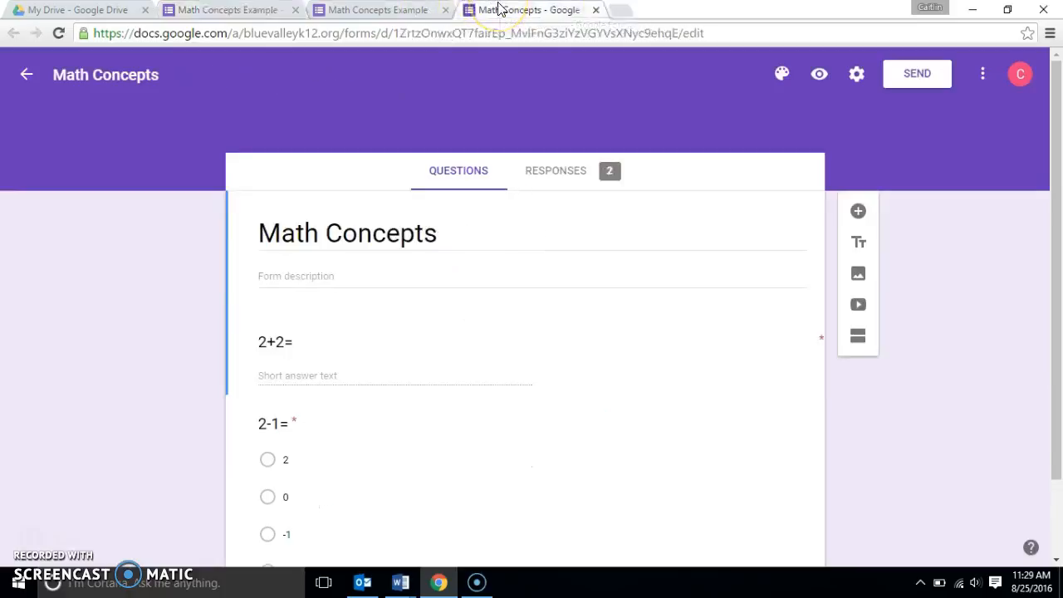
pyautogui.click(499, 10)
pyautogui.click(569, 171)
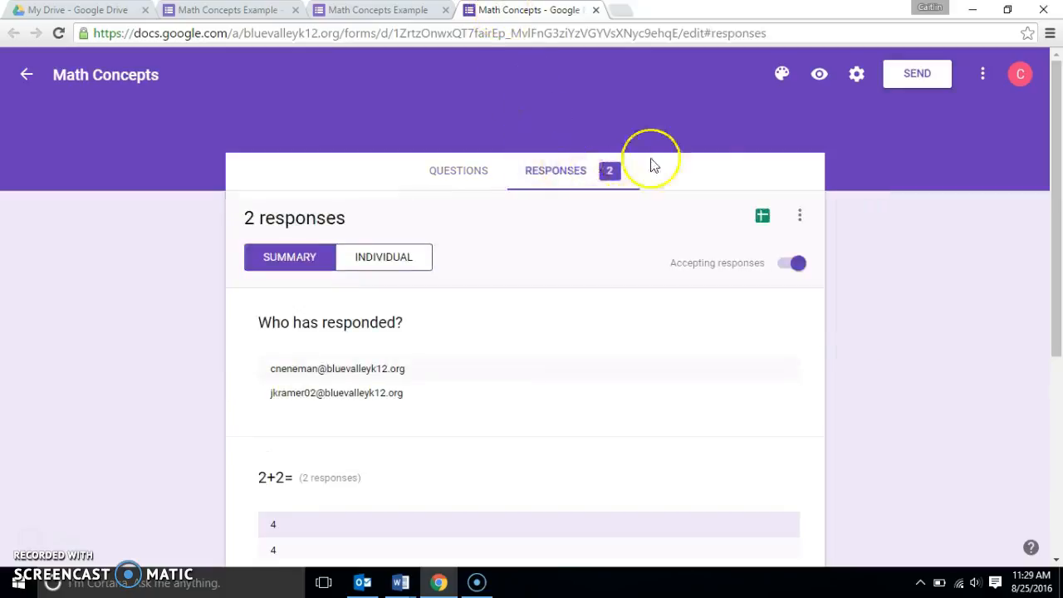
pyautogui.click(765, 214)
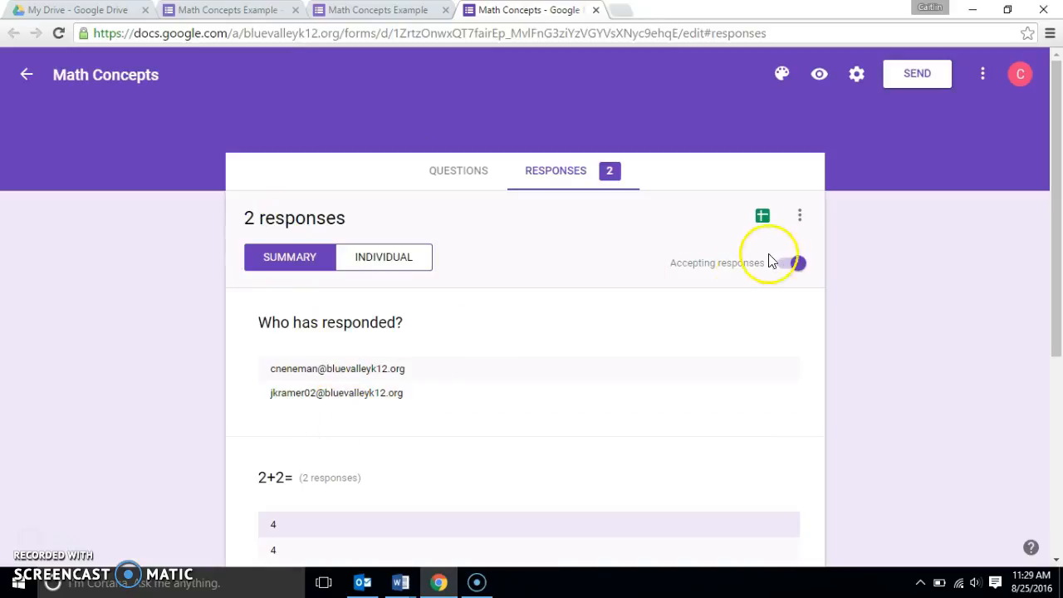
pyautogui.click(764, 217)
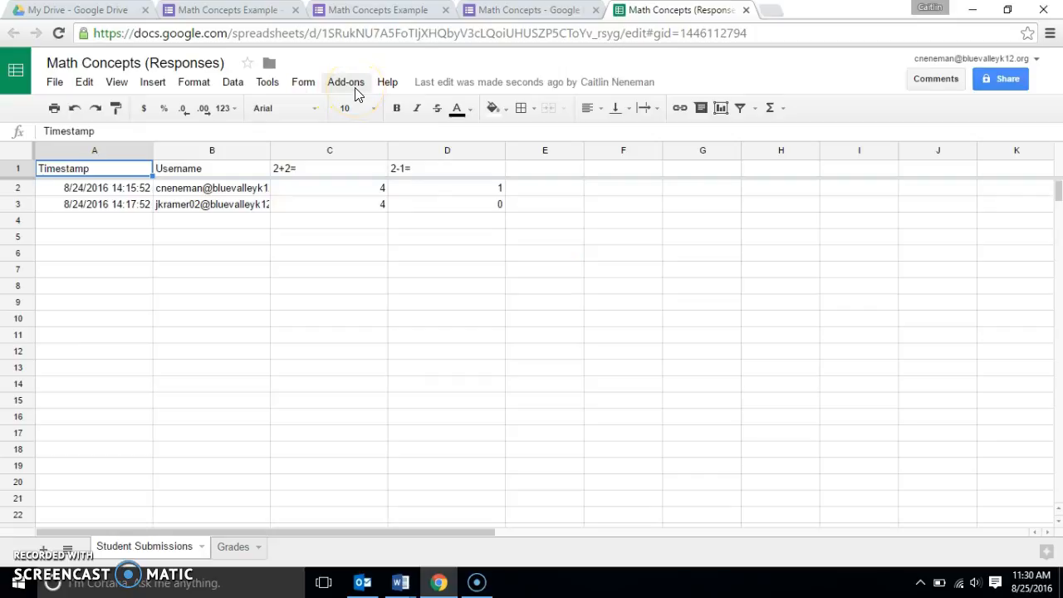
# - Look at the Flubaroo entry in the add-ons gallery and close the gallery
pyautogui.click(355, 94)
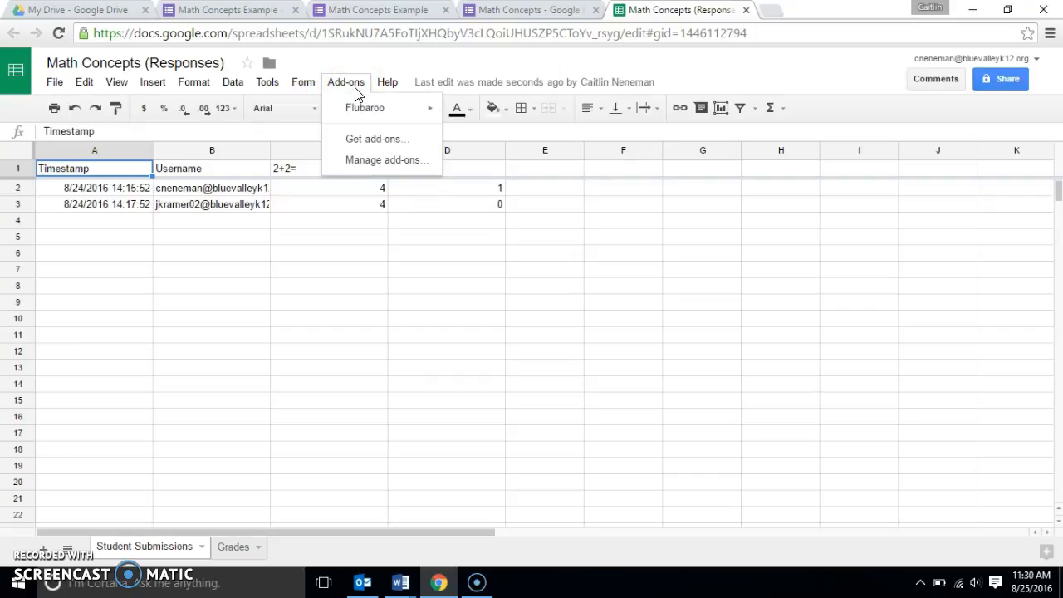
pyautogui.click(372, 138)
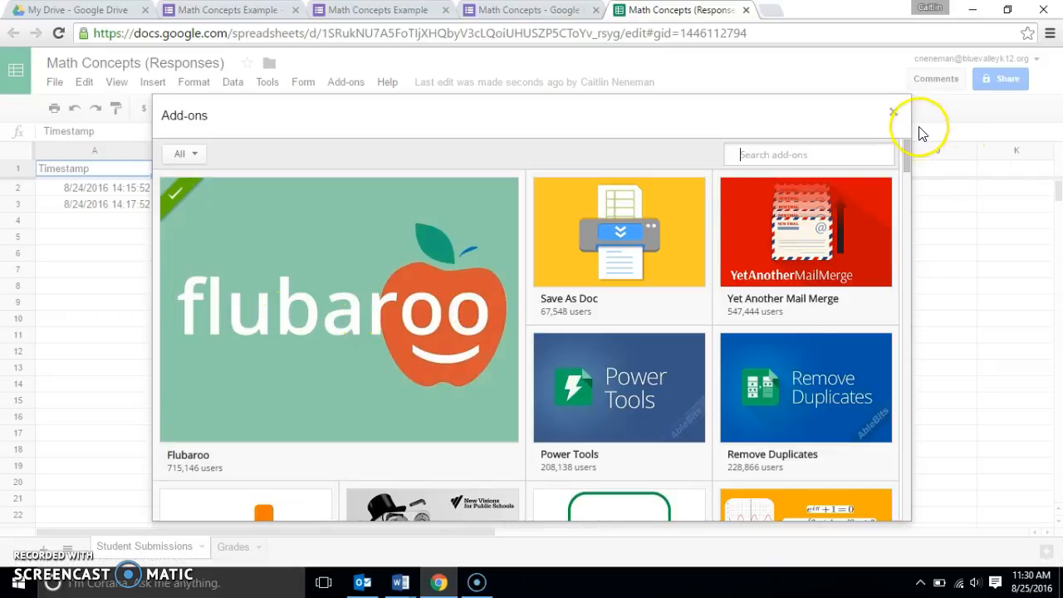
pyautogui.click(894, 113)
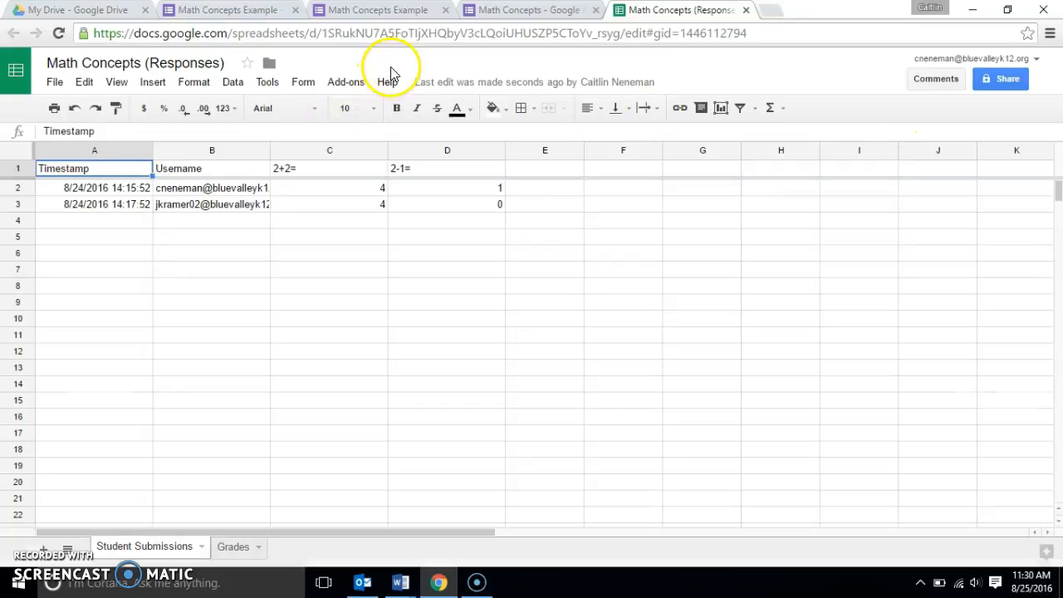
# - Regrade the assignment with Flubaroo, agreeing to replace the existing grades
pyautogui.click(347, 83)
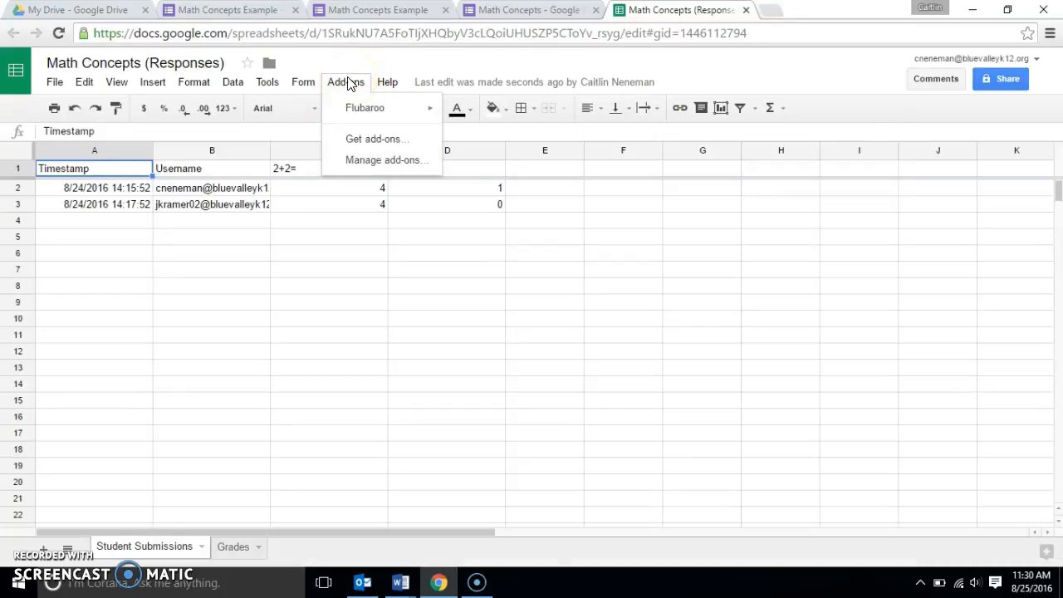
pyautogui.click(360, 115)
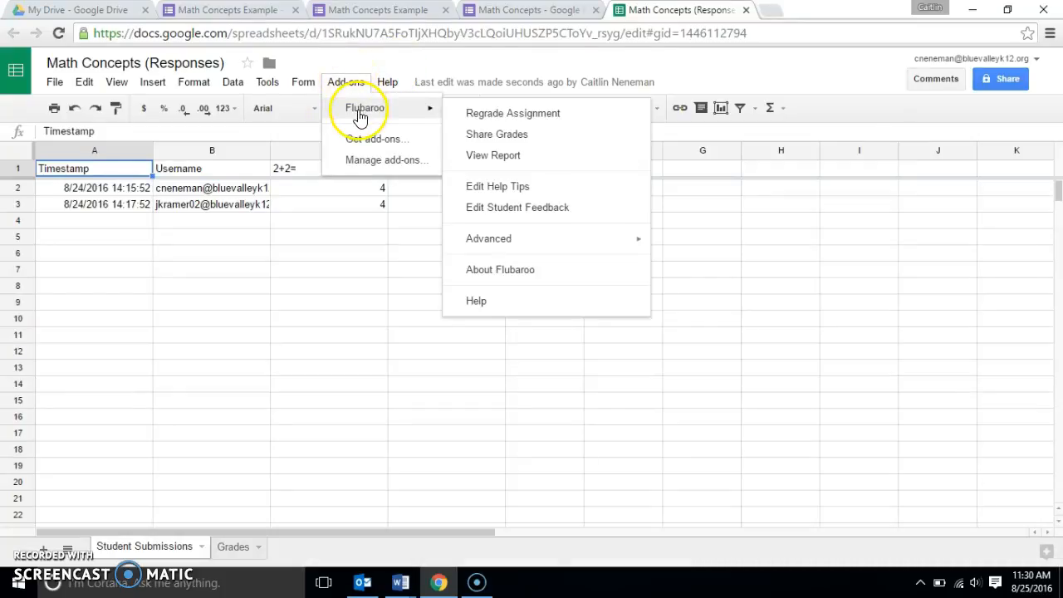
pyautogui.click(497, 117)
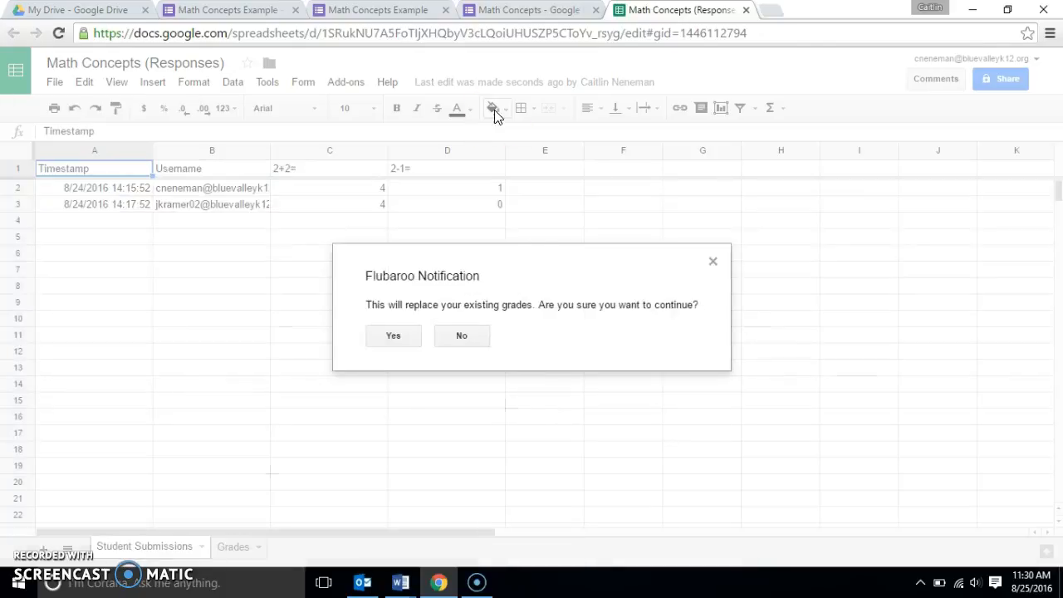
pyautogui.click(397, 334)
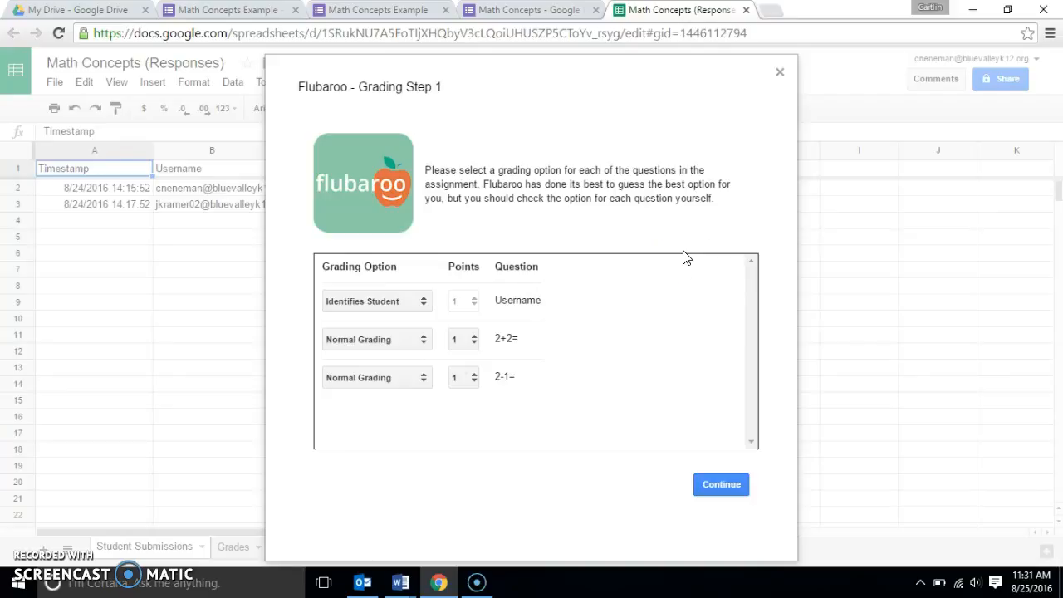
# - Review the grading and point choices for 2+2=, keep Normal Grading with 1 point for both questions, and continue to grading step 2
pyautogui.click(415, 341)
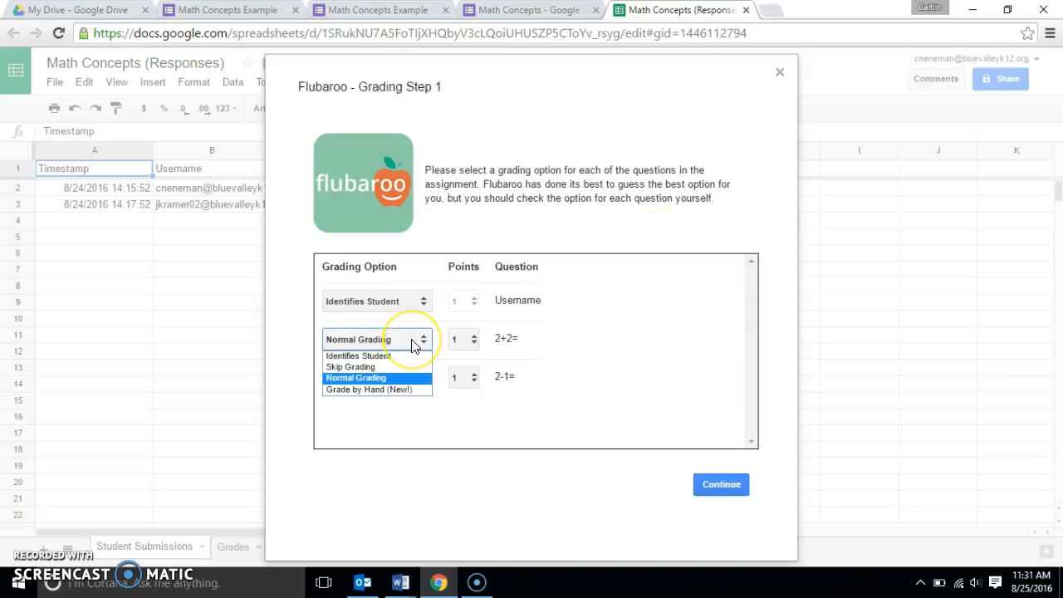
pyautogui.click(401, 371)
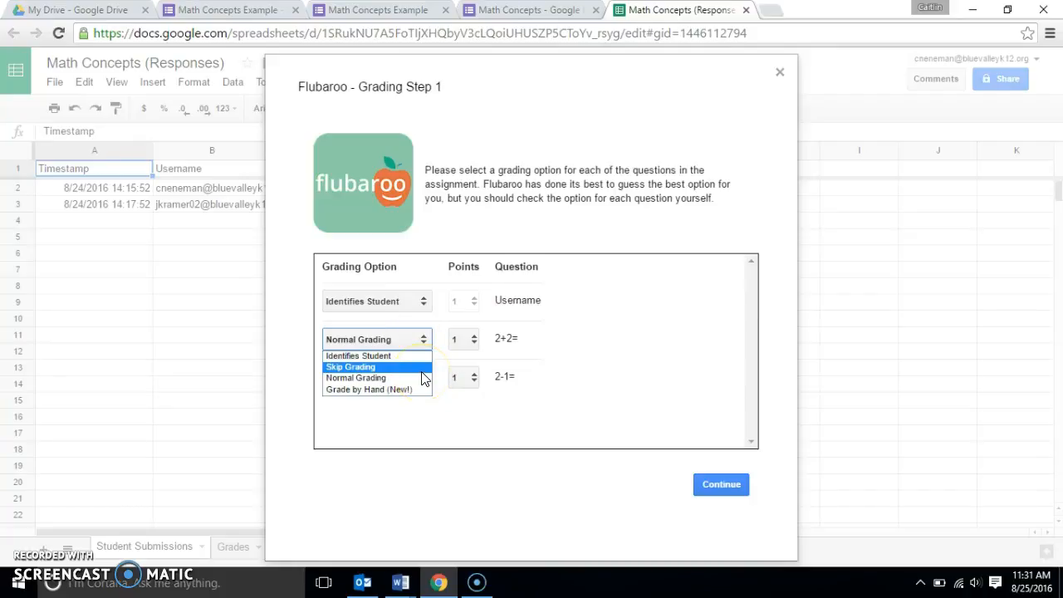
pyautogui.click(415, 392)
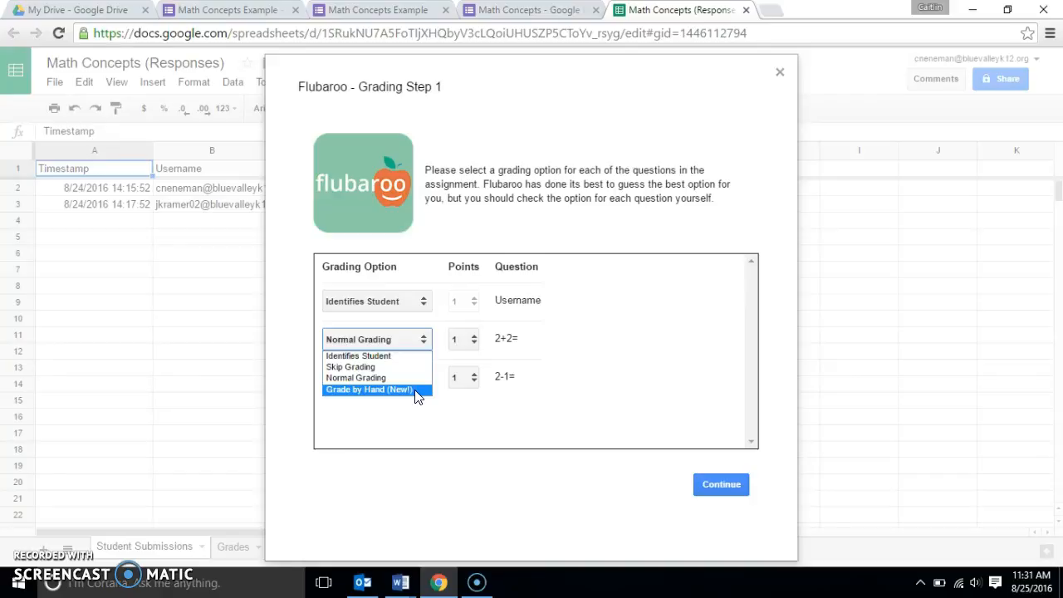
pyautogui.click(667, 295)
pyautogui.click(463, 339)
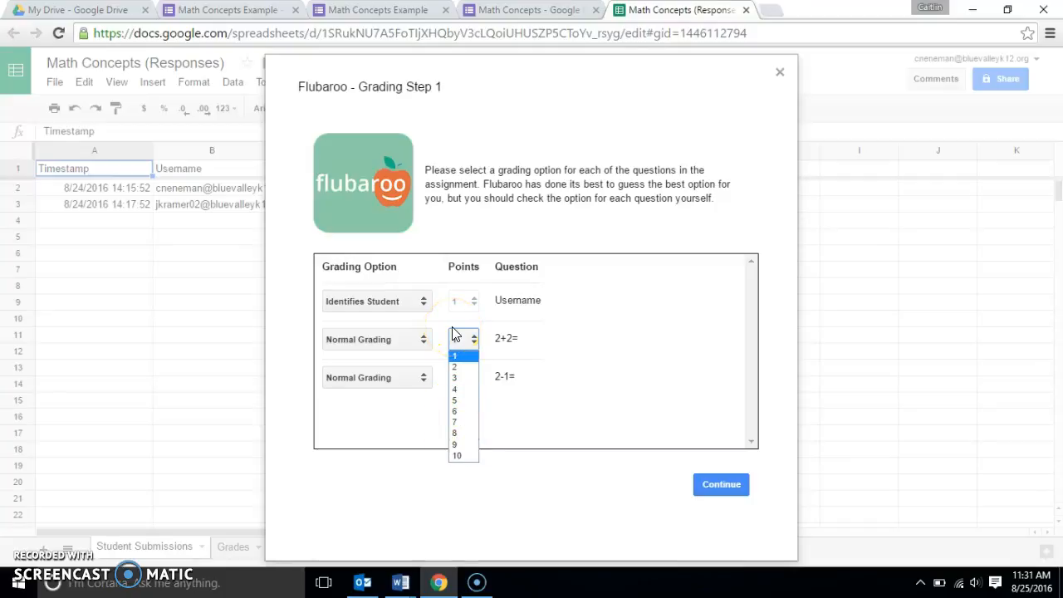
pyautogui.click(618, 316)
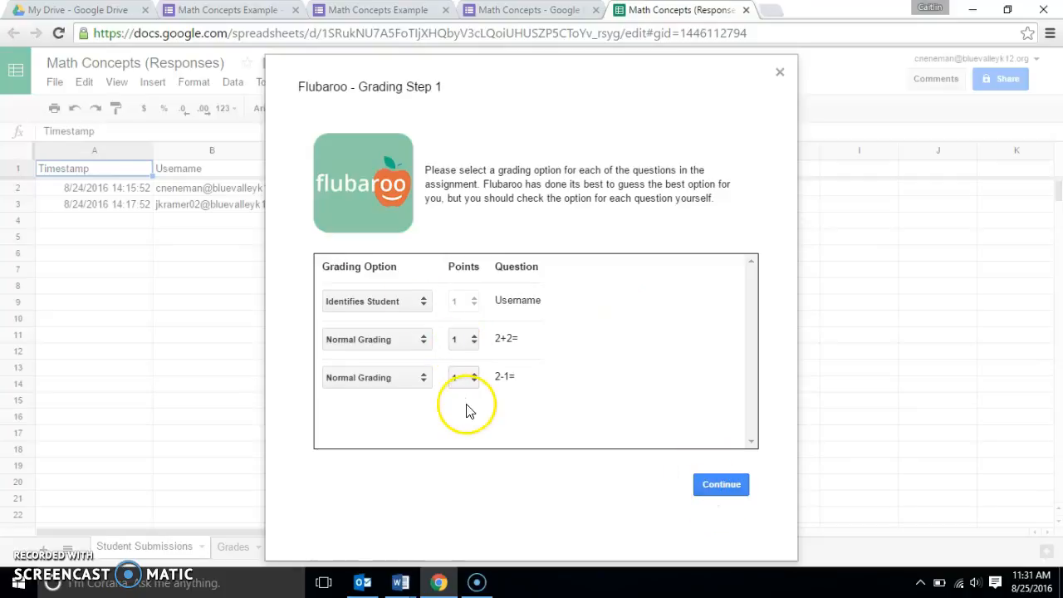
pyautogui.click(721, 485)
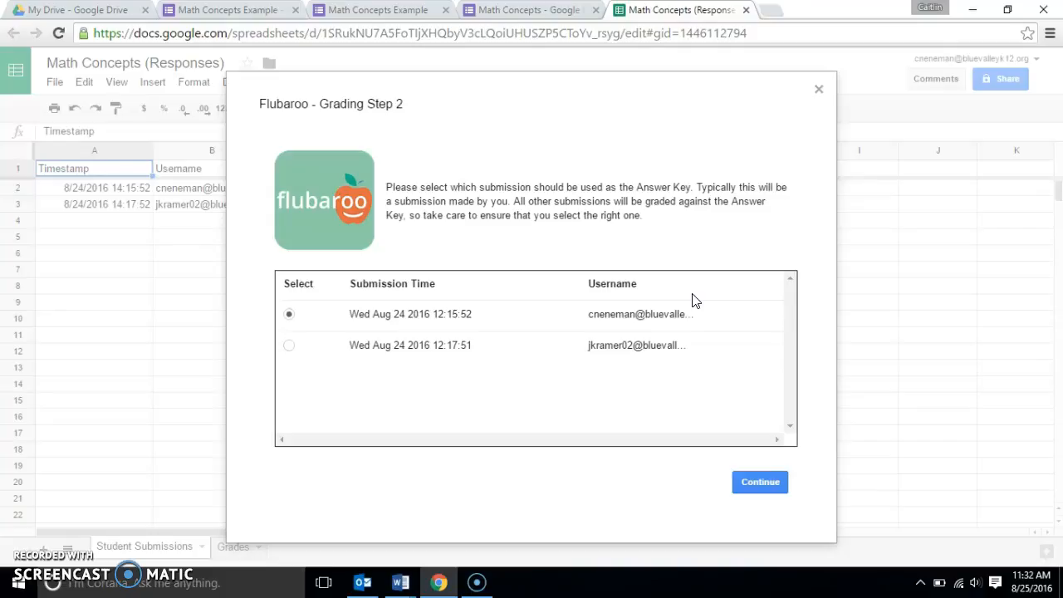
# - Choose the submission from Wed Aug 24 2016 12:15:52 as the answer key
pyautogui.click(296, 320)
pyautogui.doubleClick(289, 315)
pyautogui.click(290, 316)
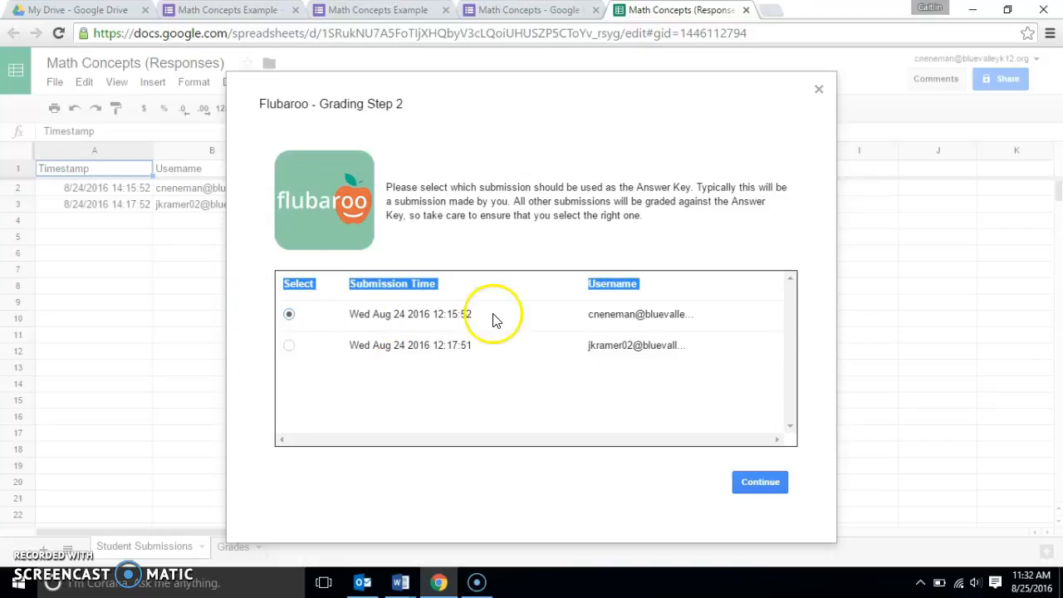
# - Grade the submissions against the selected answer key and check the student's username and total points in the Grades sheet
pyautogui.click(753, 489)
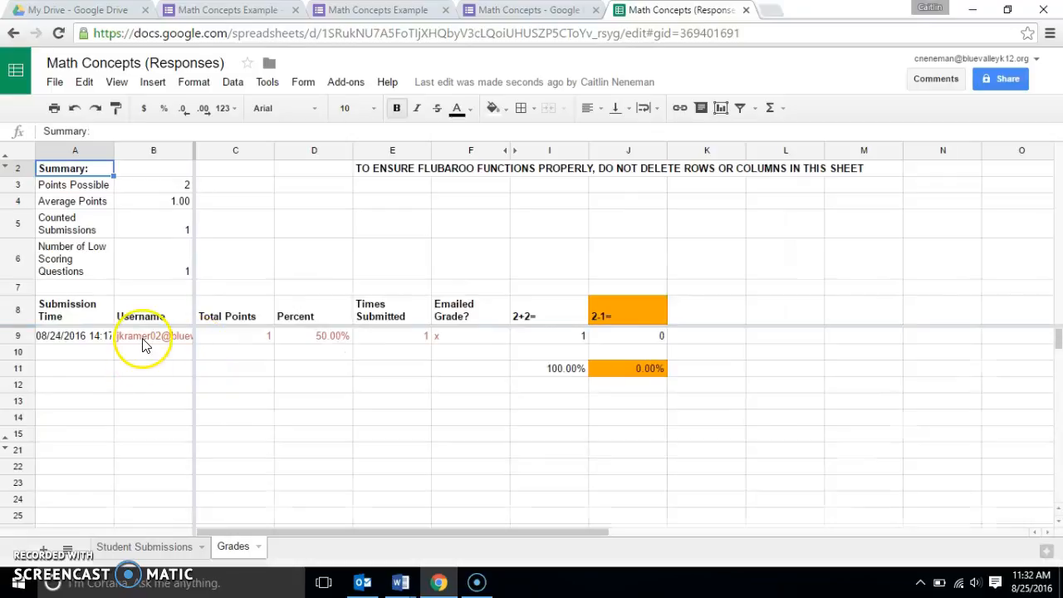
pyautogui.click(143, 343)
pyautogui.click(254, 343)
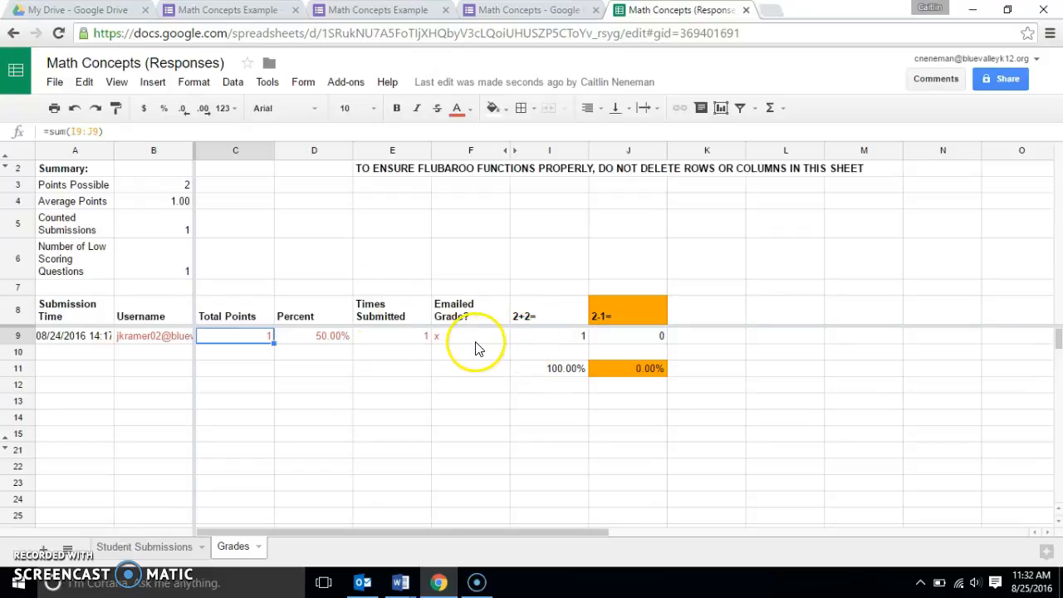
# - Examine the student's scores and the class percentages for the questions 2+2= and 2-1=, including the orange highlighting
pyautogui.click(543, 340)
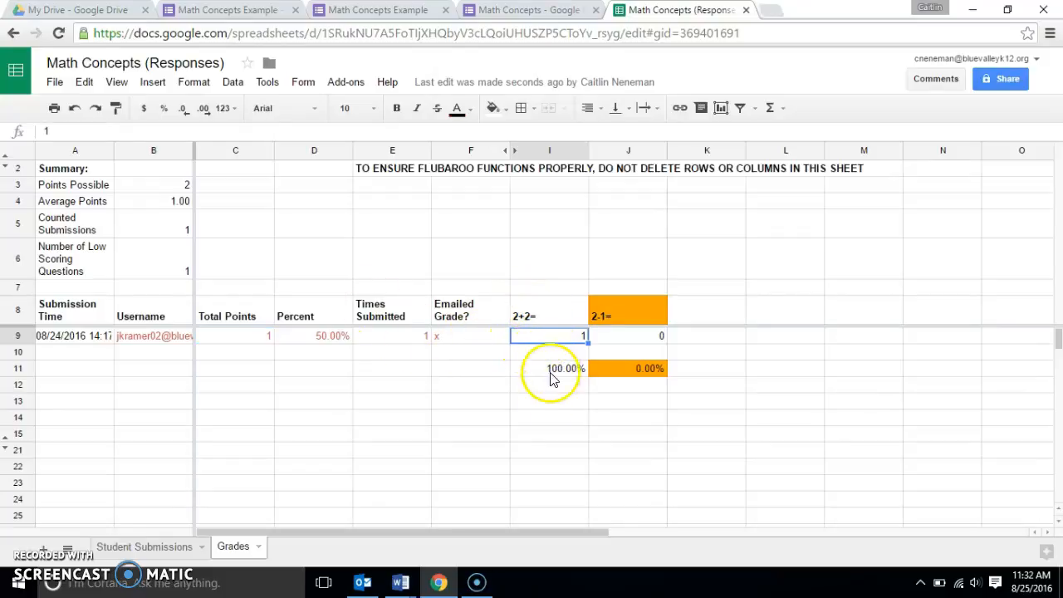
pyautogui.click(533, 371)
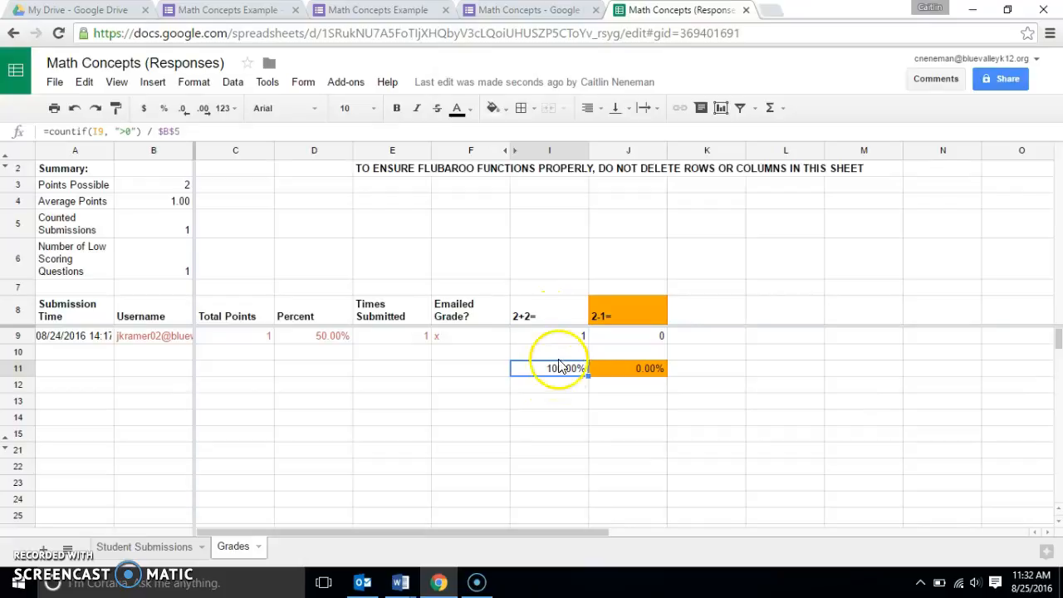
pyautogui.click(558, 340)
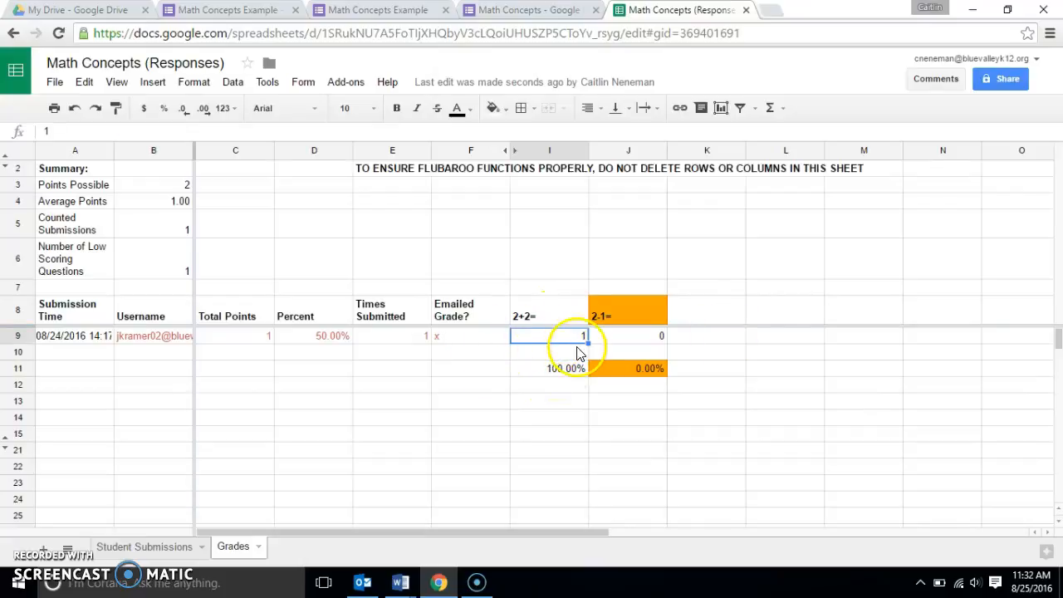
pyautogui.click(564, 370)
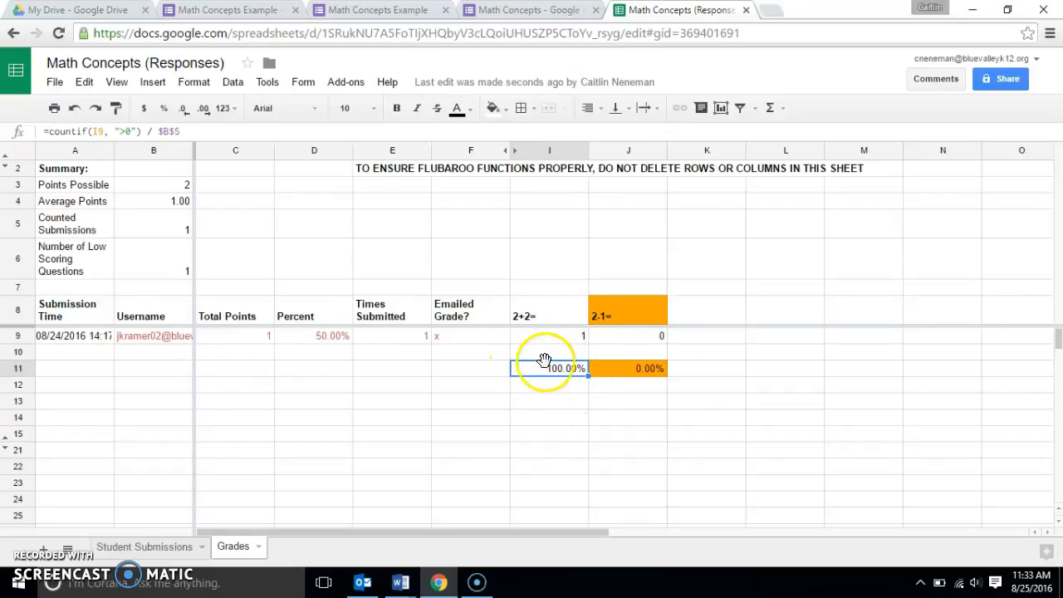
pyautogui.click(623, 344)
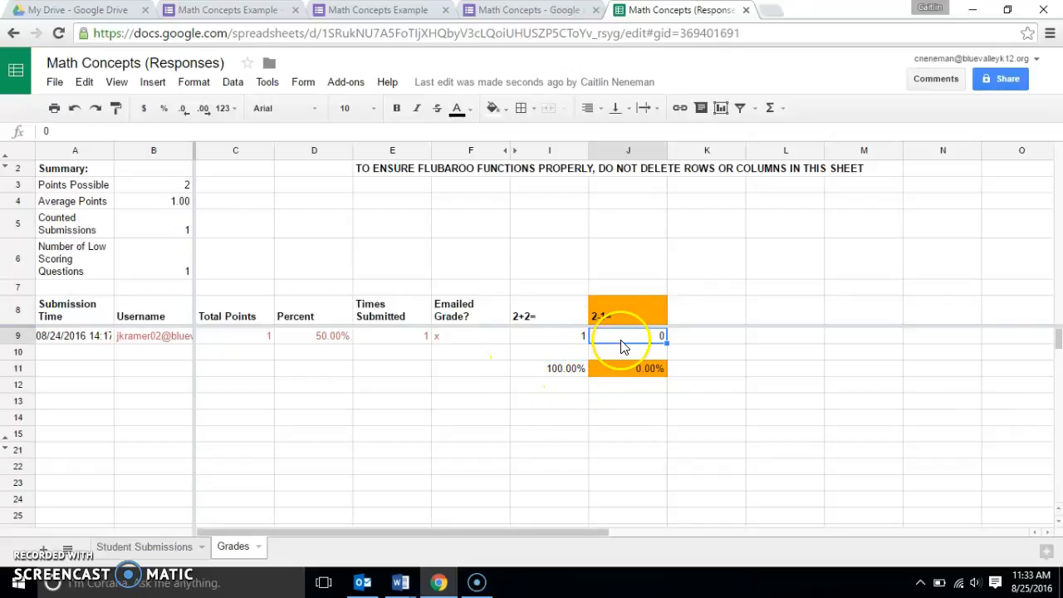
pyautogui.click(621, 317)
pyautogui.click(619, 368)
pyautogui.click(621, 310)
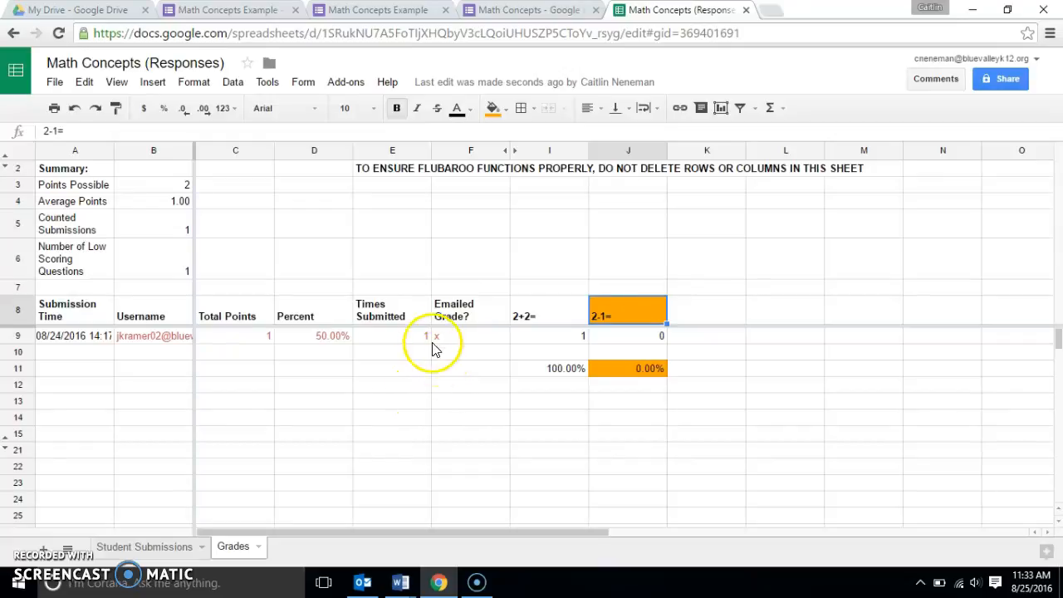
# - Look at Flubaroo's Share Grades options, including the list of questions and scores, and close the dialog without sharing
pyautogui.click(357, 90)
pyautogui.moveTo(369, 117)
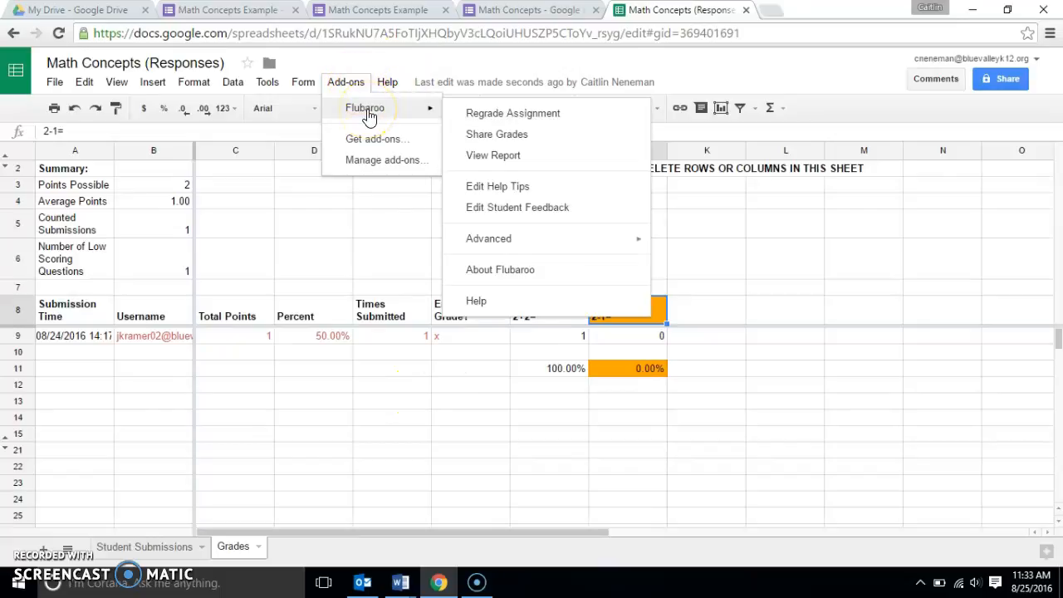
pyautogui.click(503, 140)
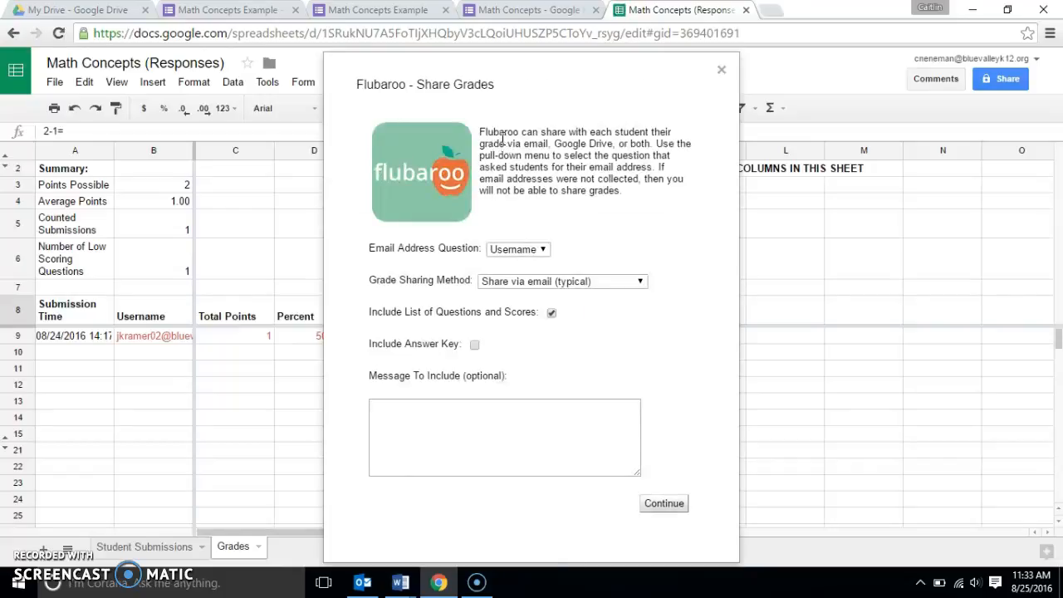
pyautogui.click(552, 313)
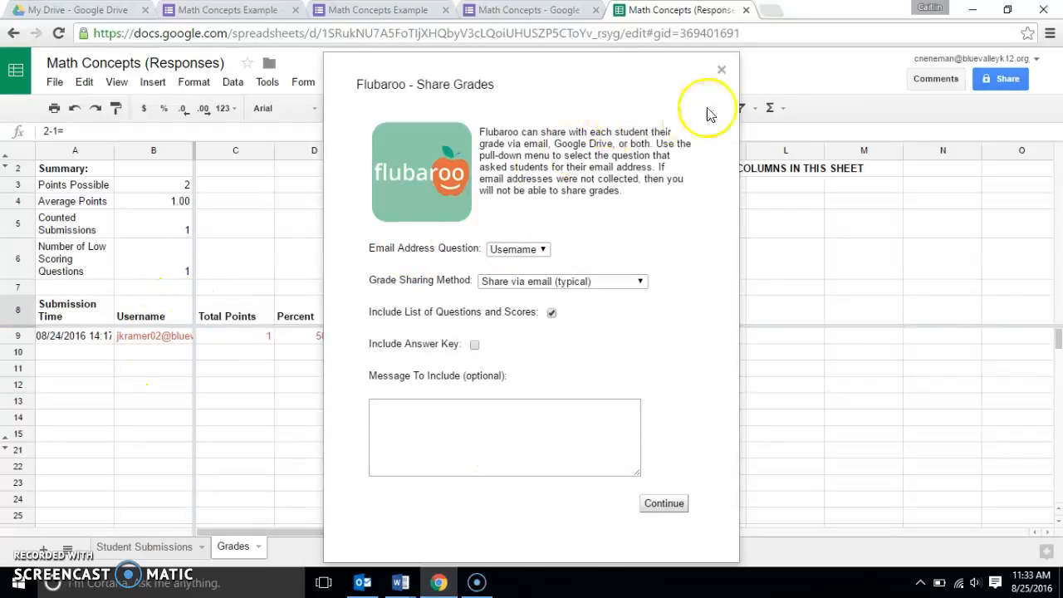
pyautogui.click(720, 72)
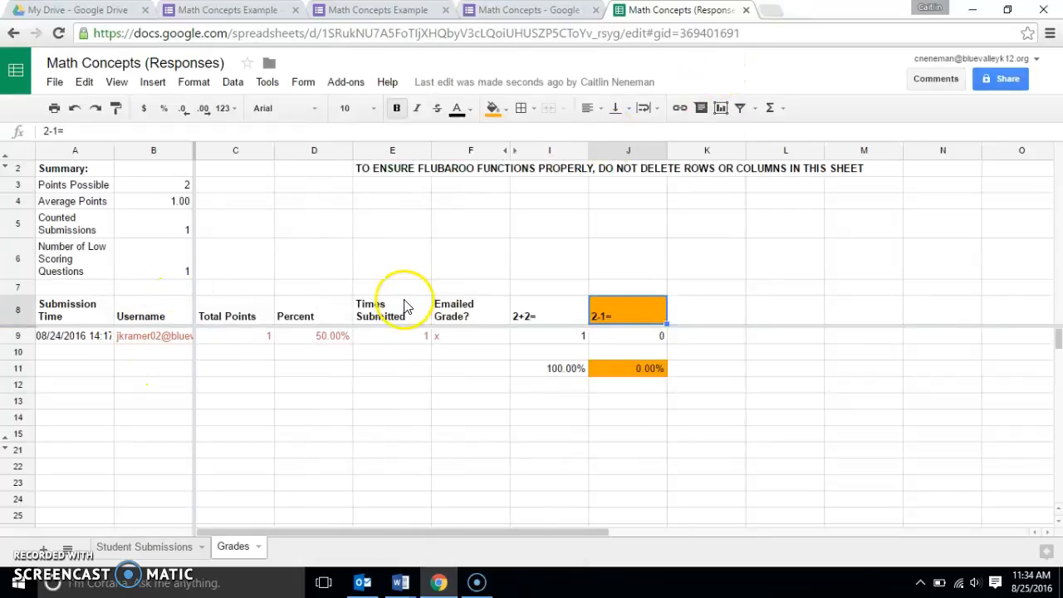
# - Copy the response link of the Math Concepts form from its send options and return to the responses spreadsheet
pyautogui.click(534, 10)
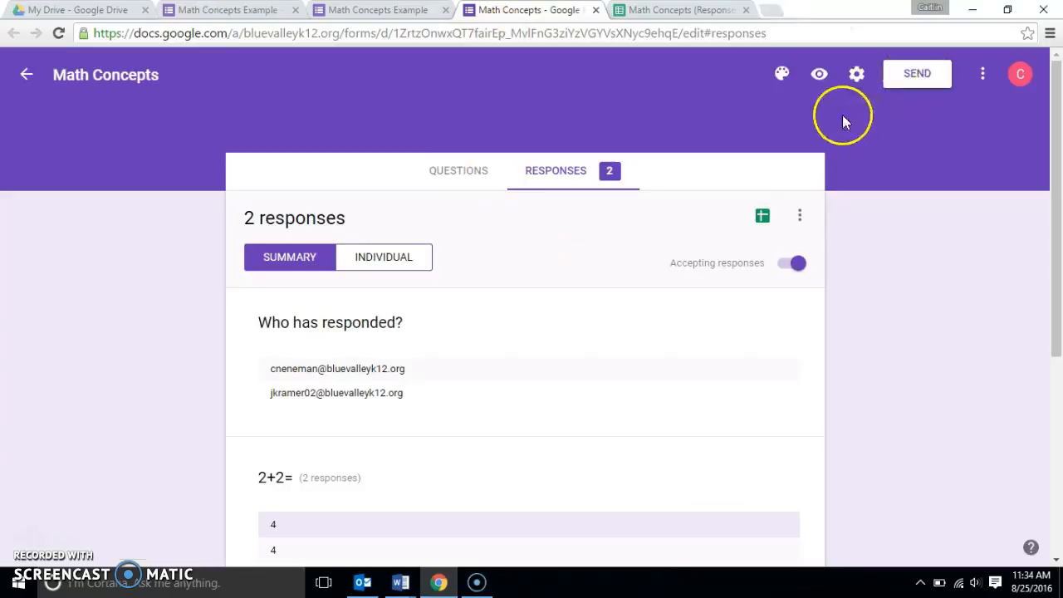
pyautogui.click(465, 176)
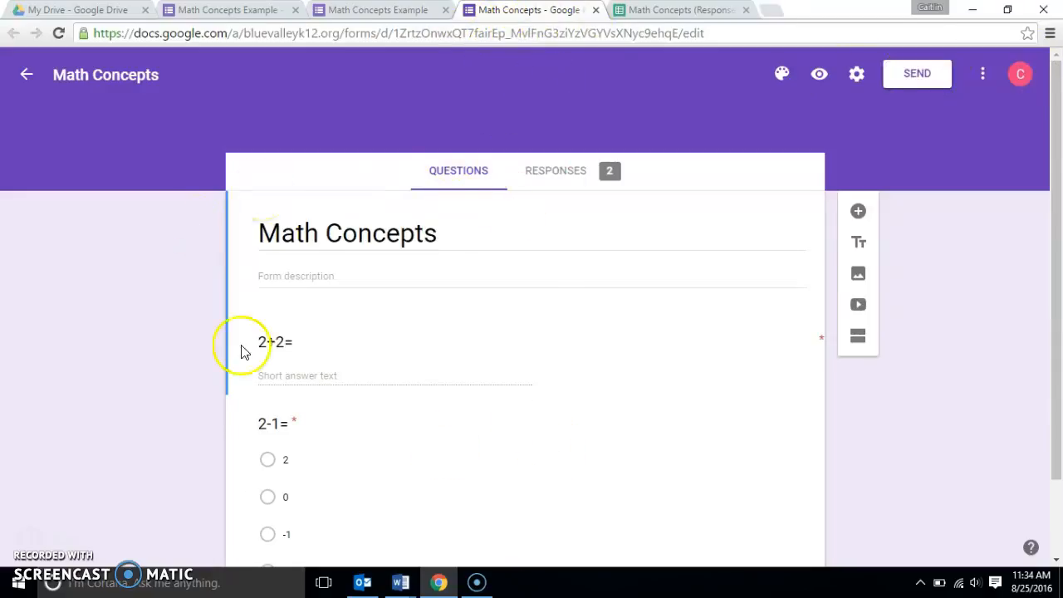
pyautogui.click(914, 73)
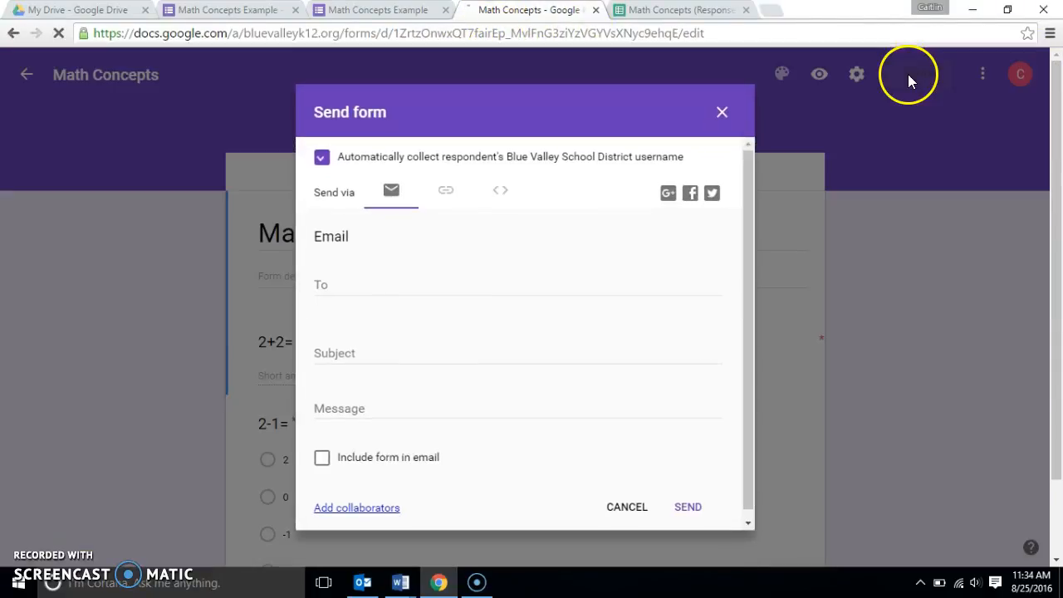
pyautogui.click(446, 193)
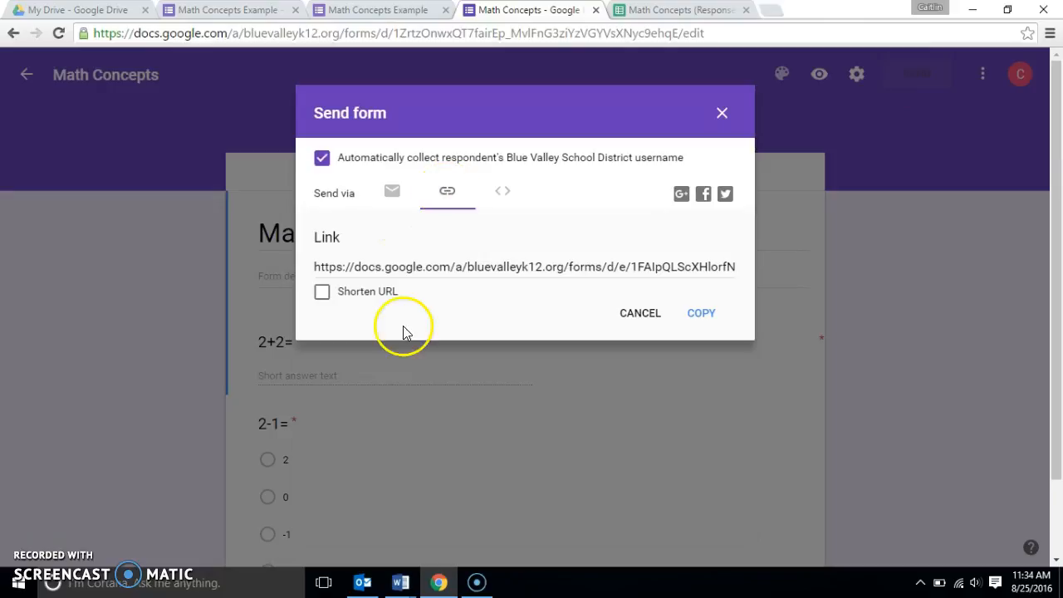
pyautogui.click(404, 266)
pyautogui.rightClick(407, 268)
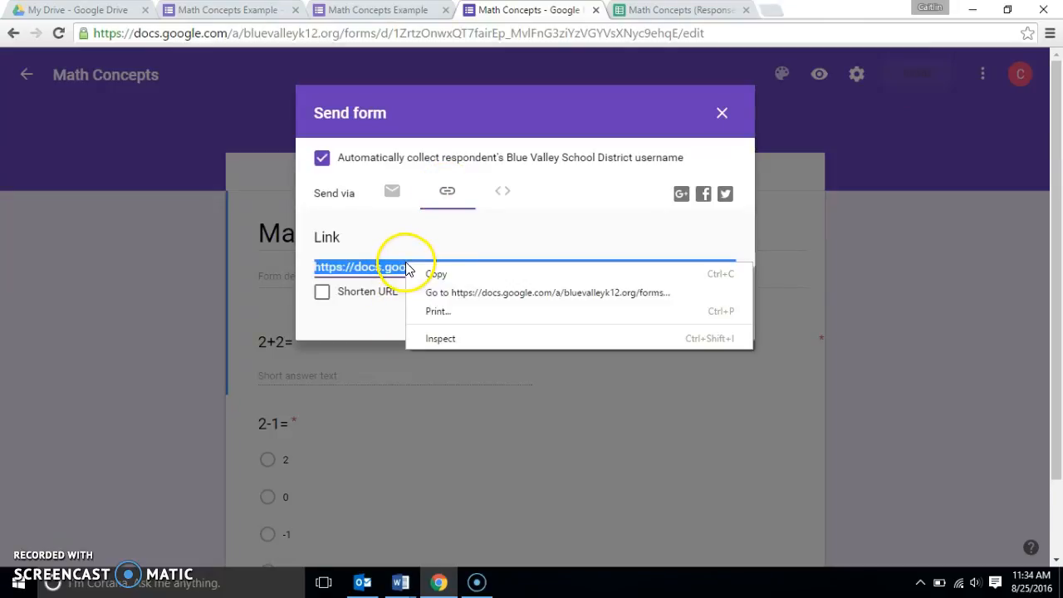
pyautogui.click(436, 274)
pyautogui.click(722, 113)
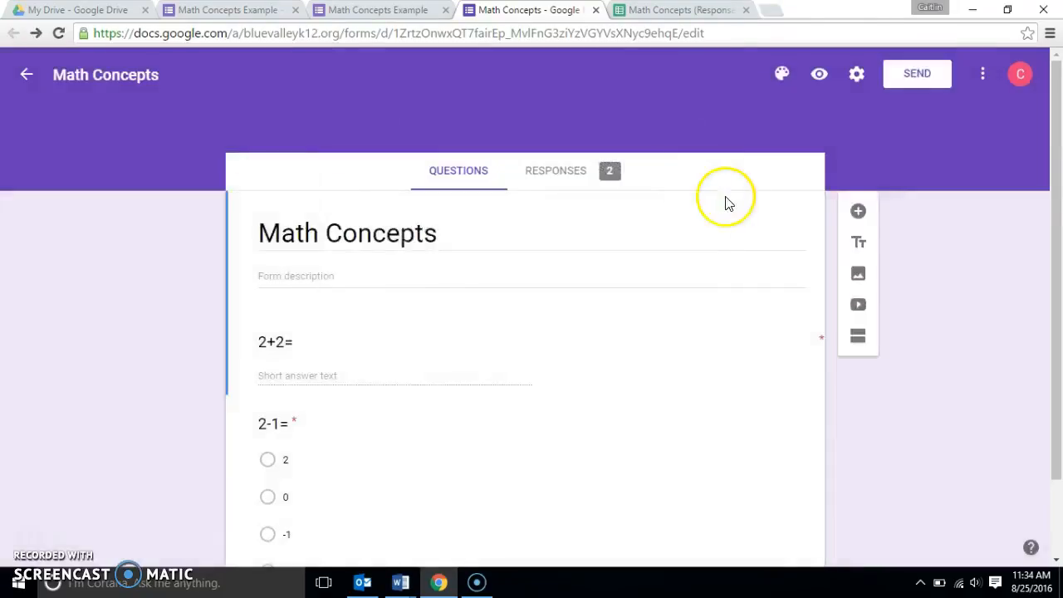
pyautogui.click(677, 10)
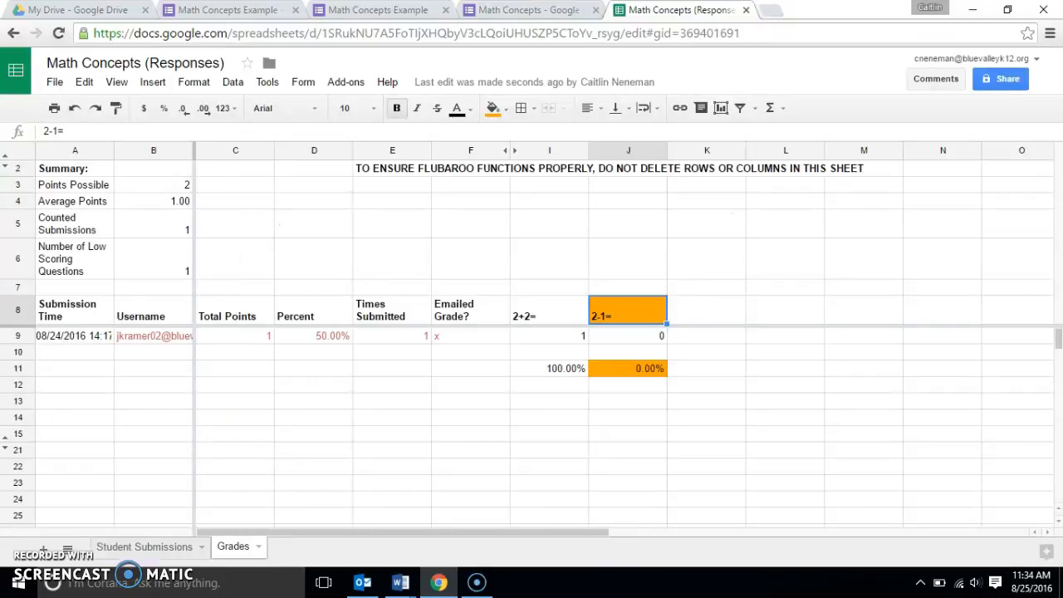